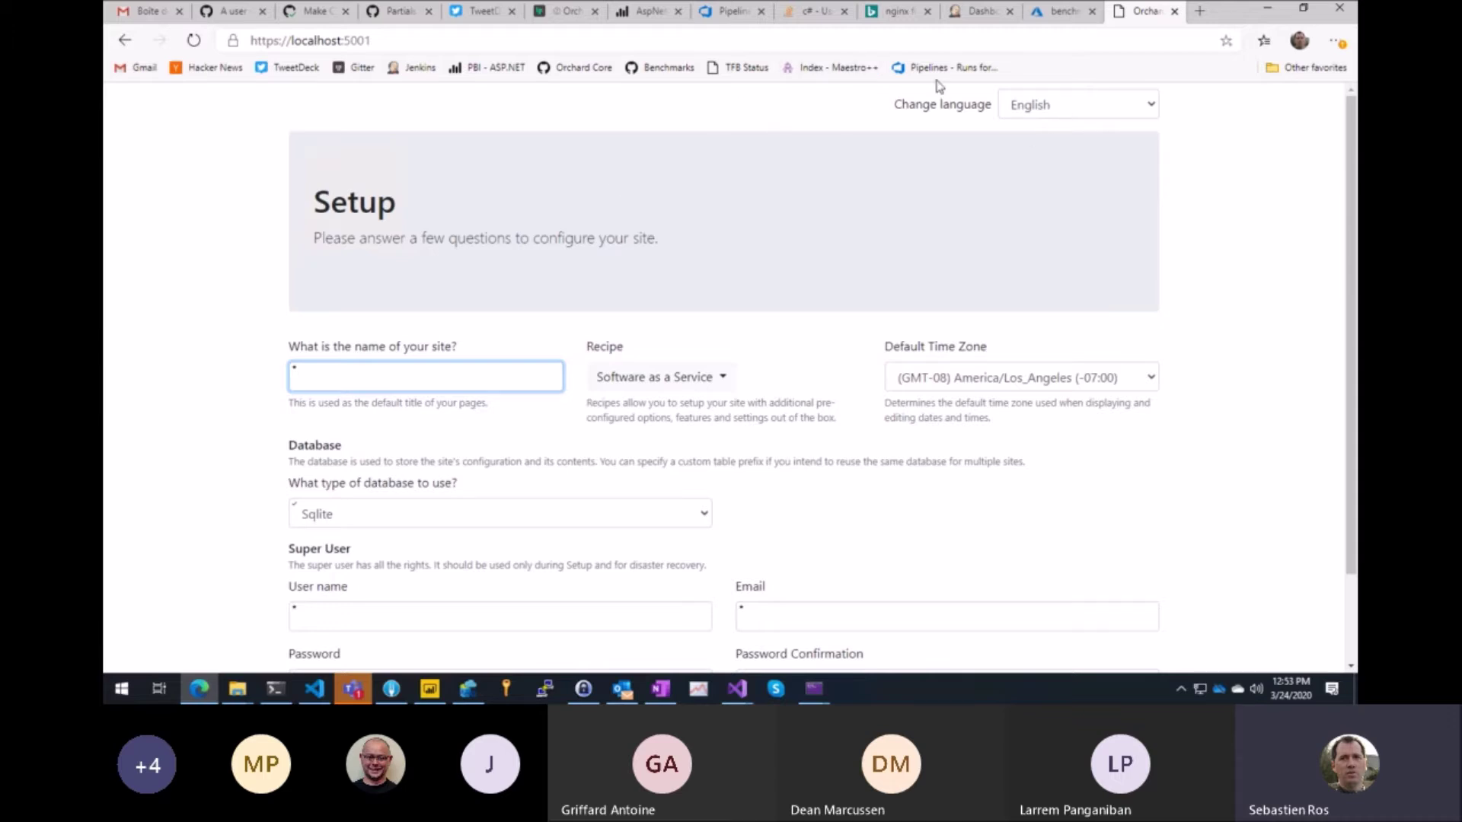
- Switch the setup page language to français and look through the translated form down to its end
left_click(1063, 112)
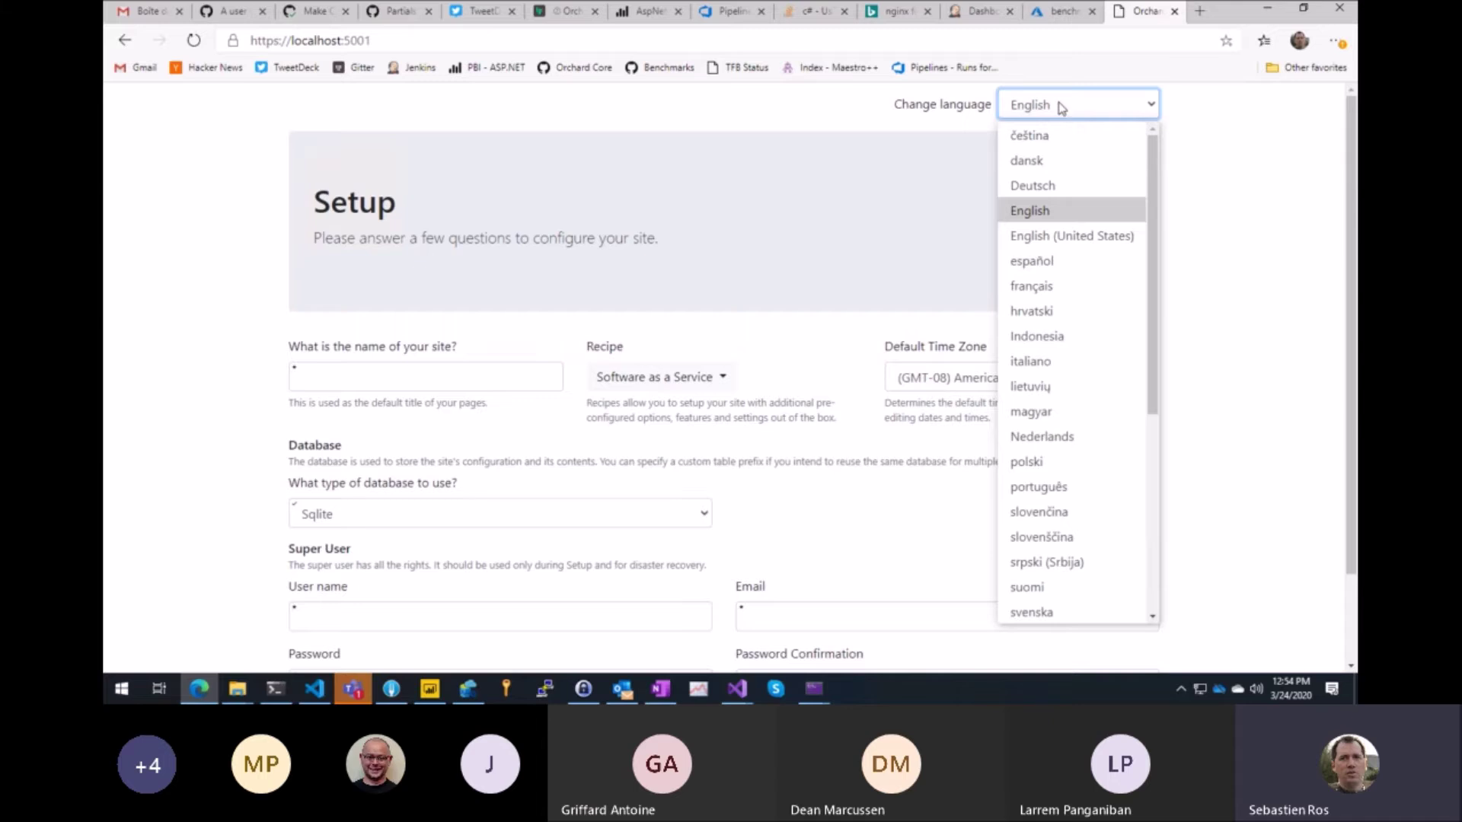
left_click(1062, 107)
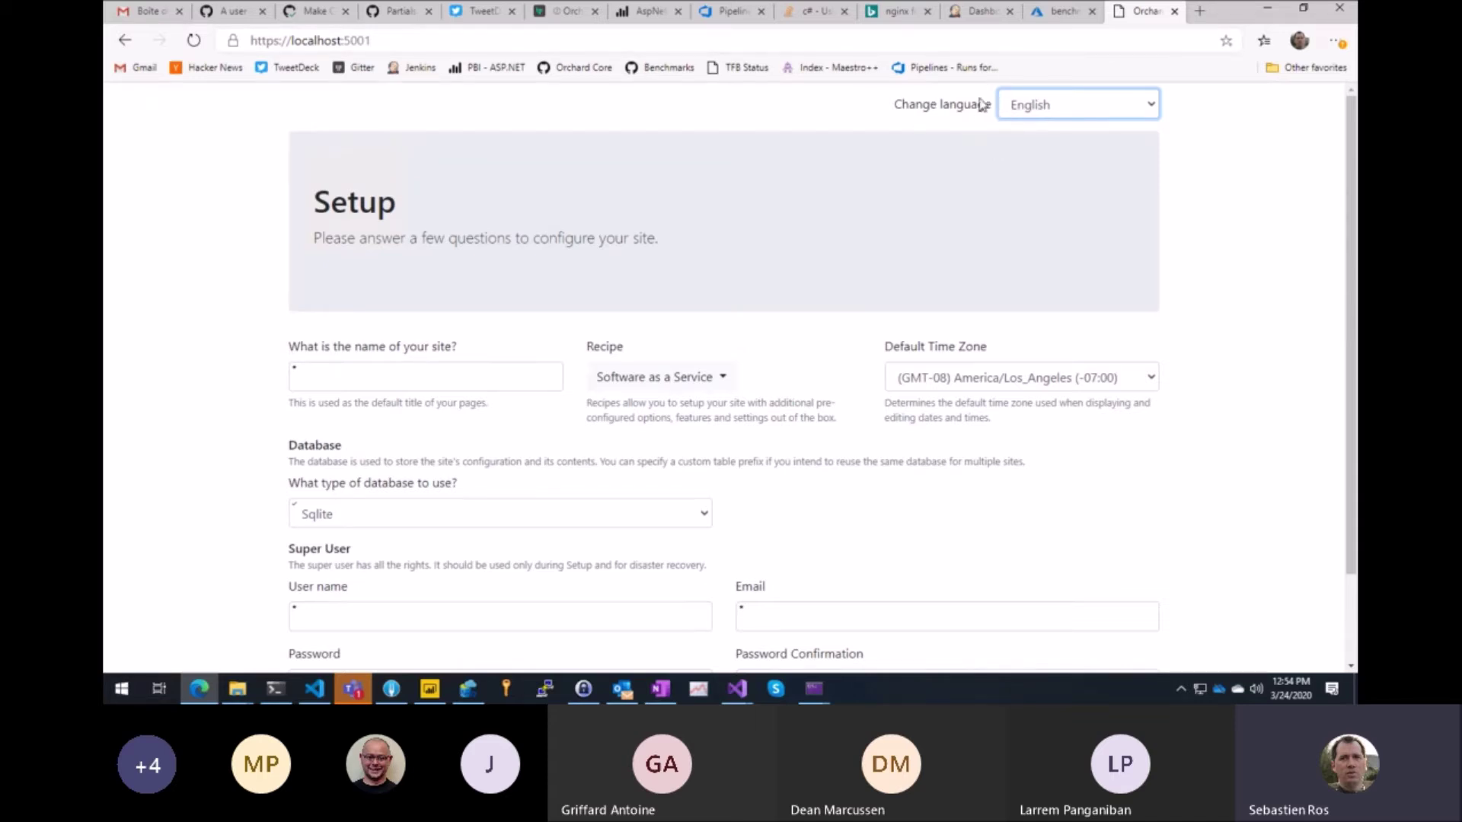
left_click(1067, 106)
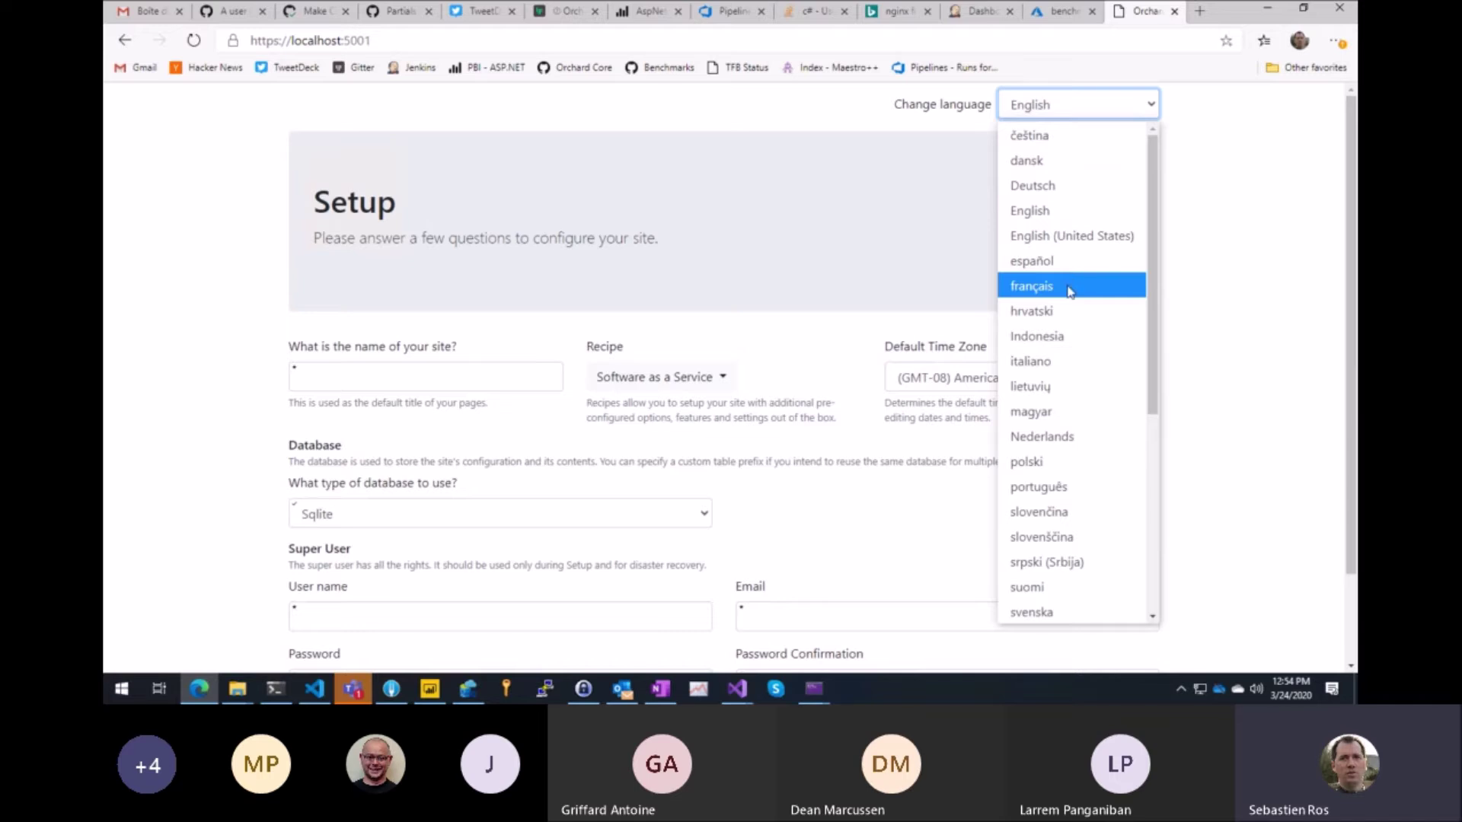
left_click(1070, 287)
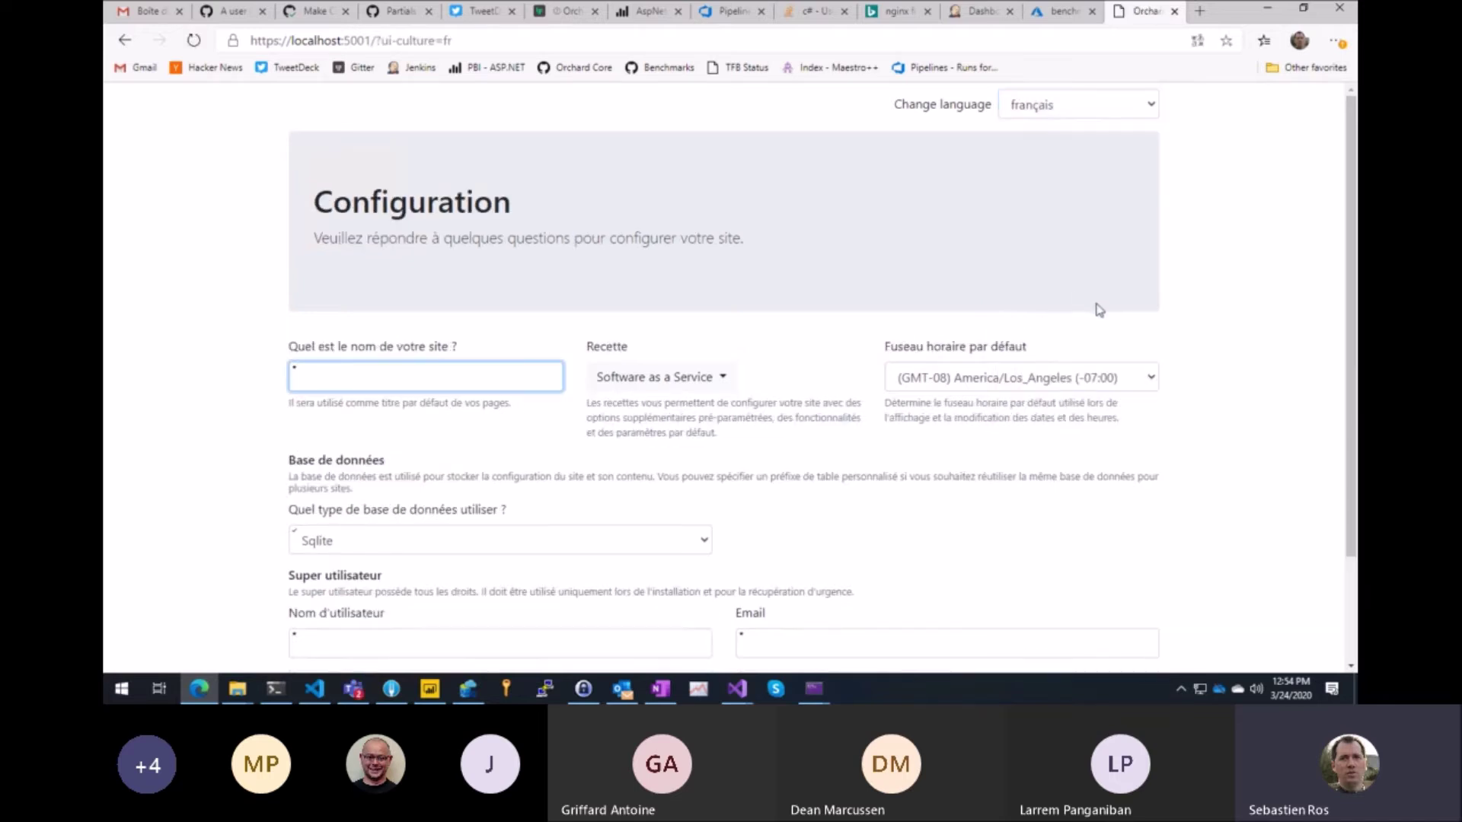
scroll(1227, 449, "down", 2)
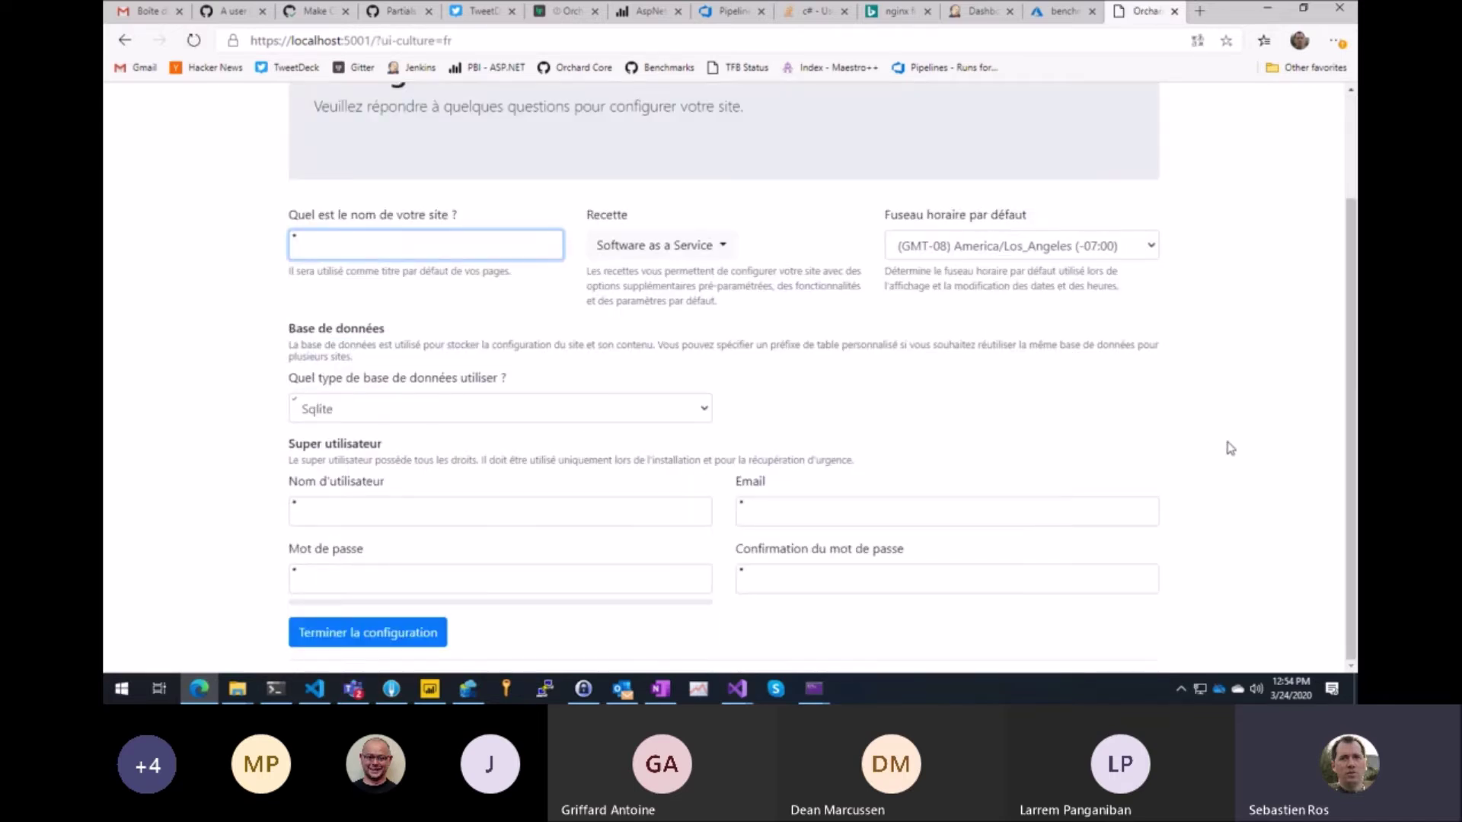
scroll(1229, 449, "up", 2)
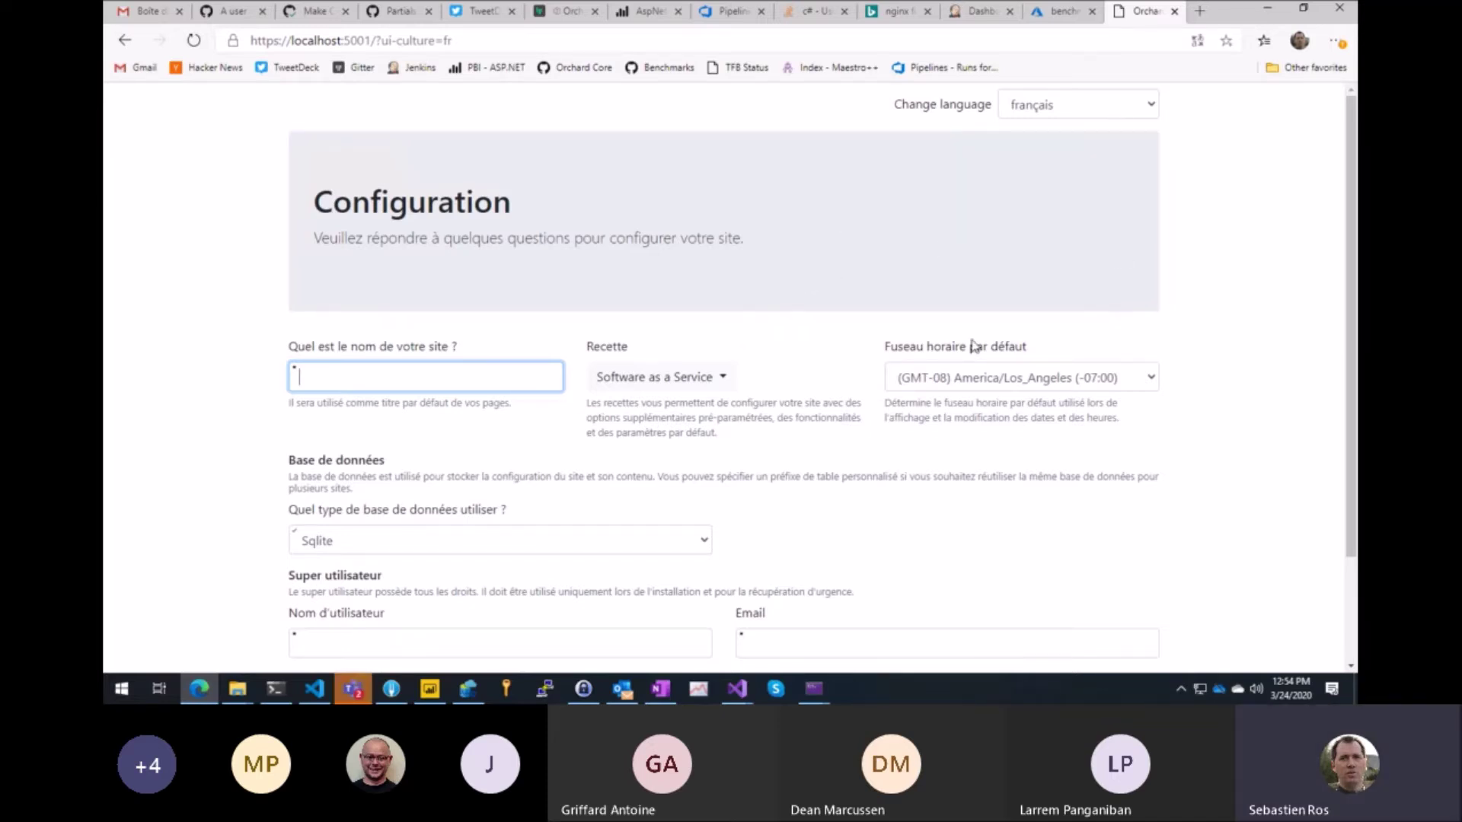
scroll(859, 347, "down", 3)
scroll(858, 347, "up", 3)
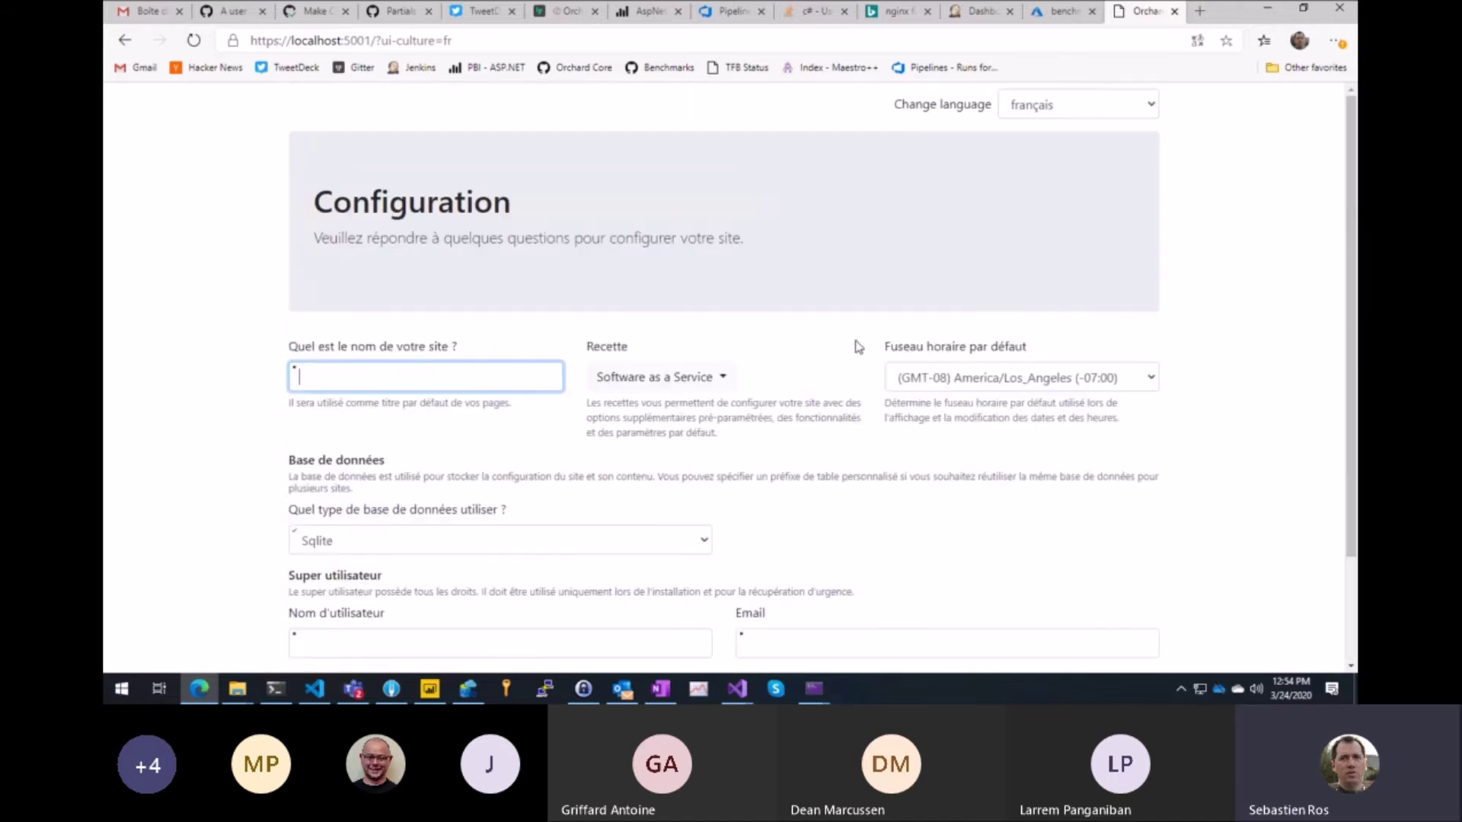
- Switch the setup page language to español and review the translated form, including the super user fields
left_click(1084, 112)
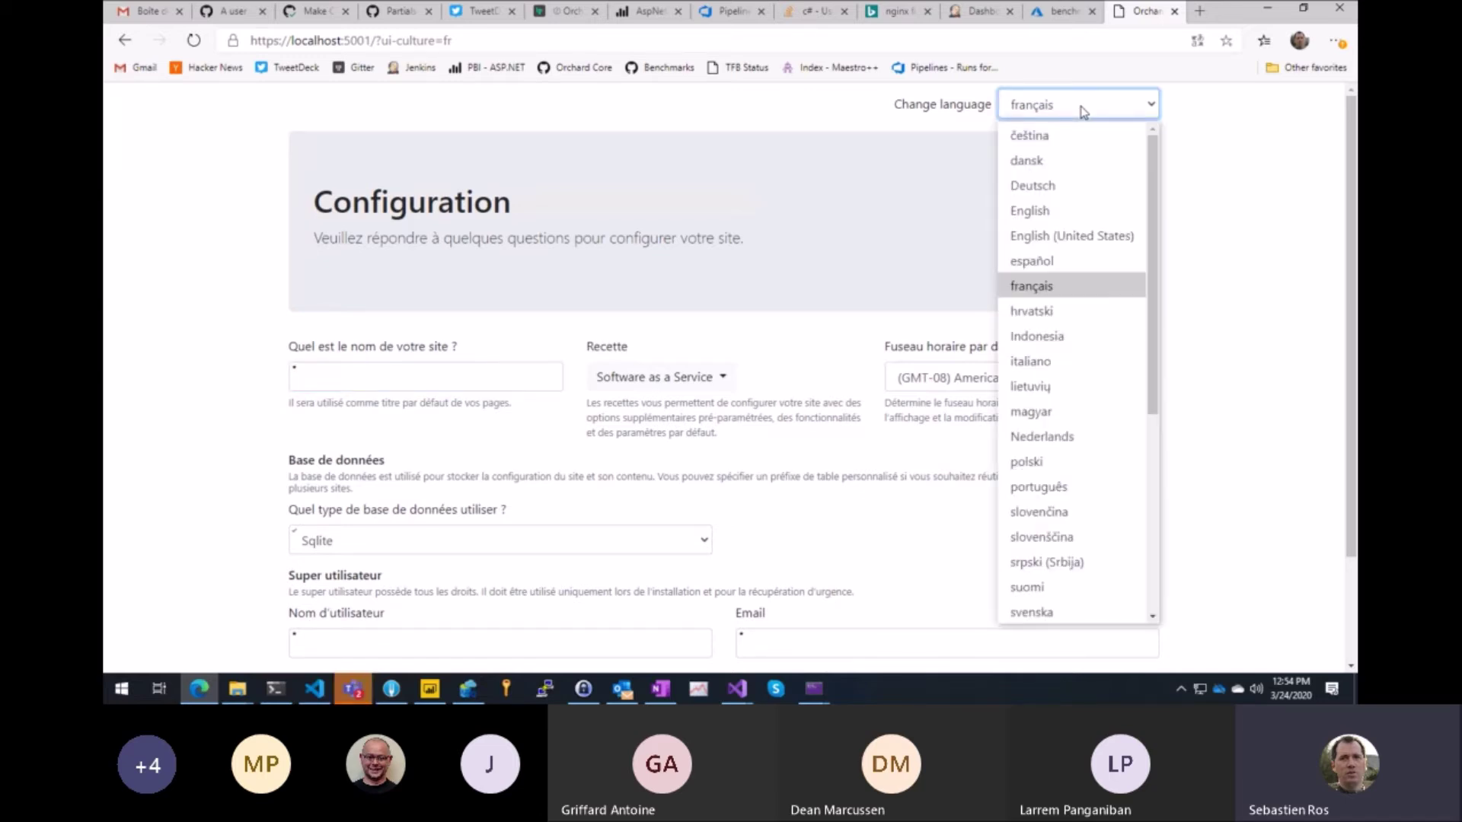
left_click(1080, 260)
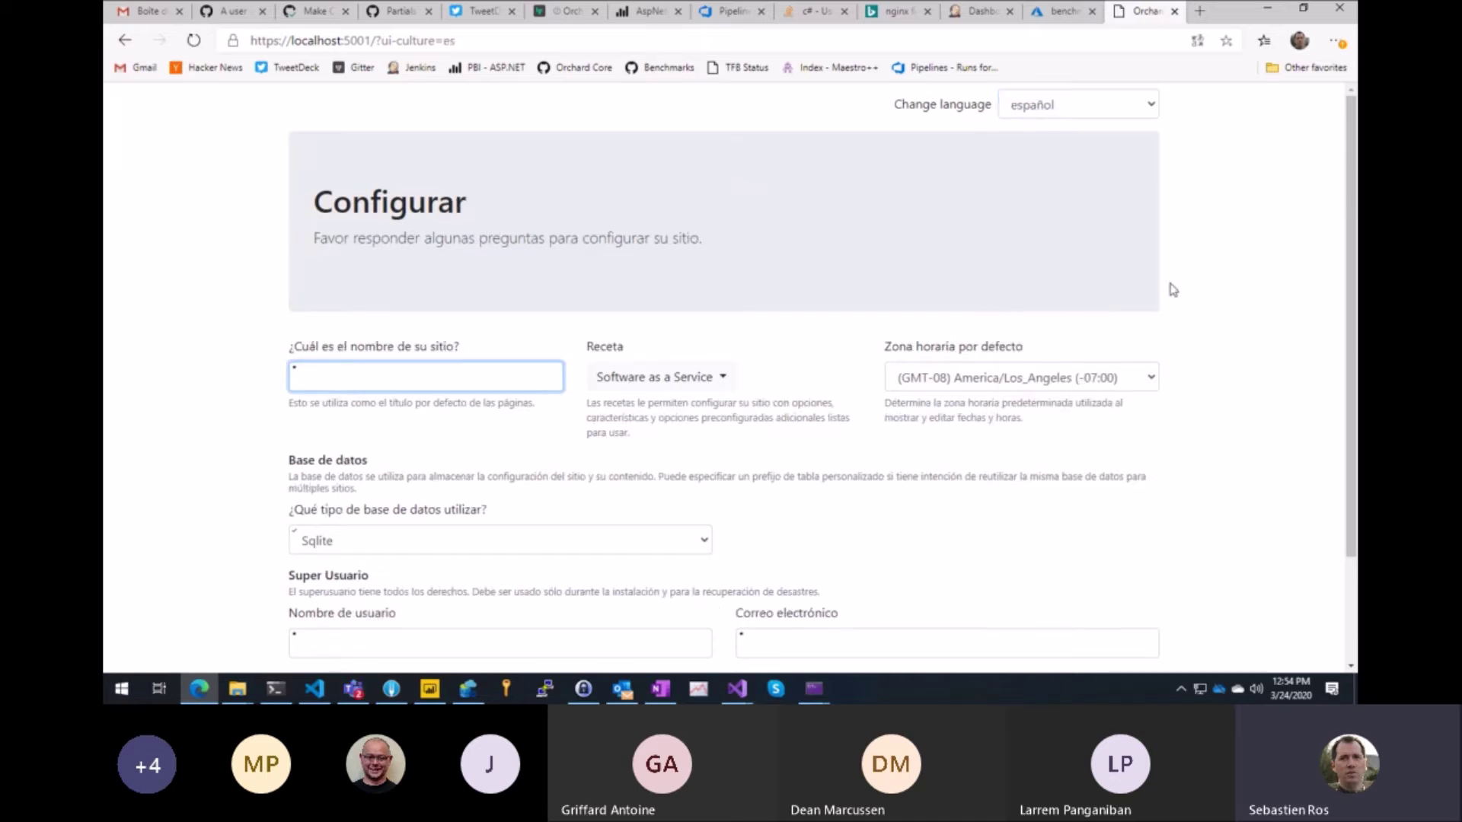
scroll(1192, 399, "down", 2)
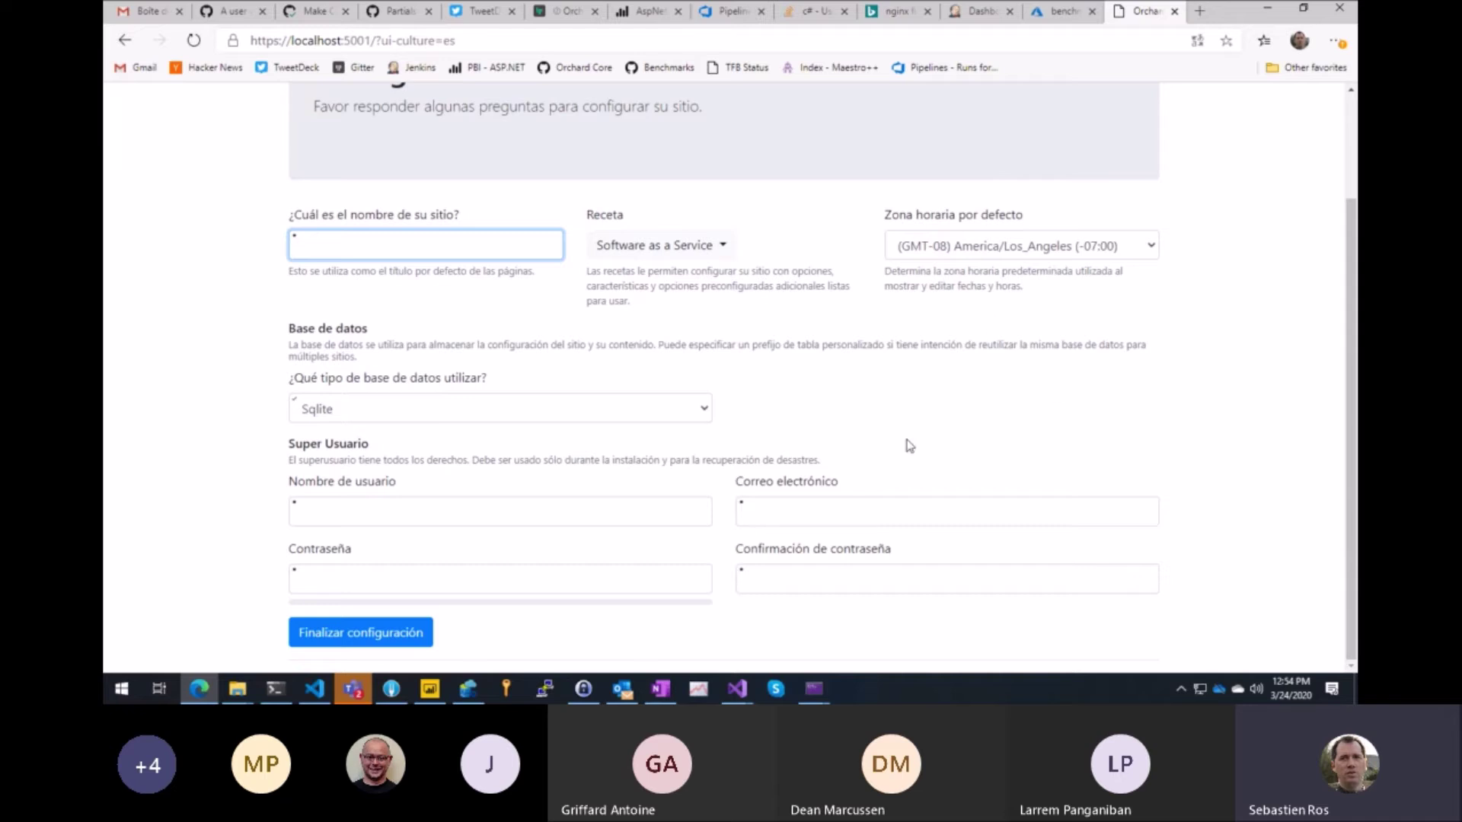
scroll(939, 246, "up", 2)
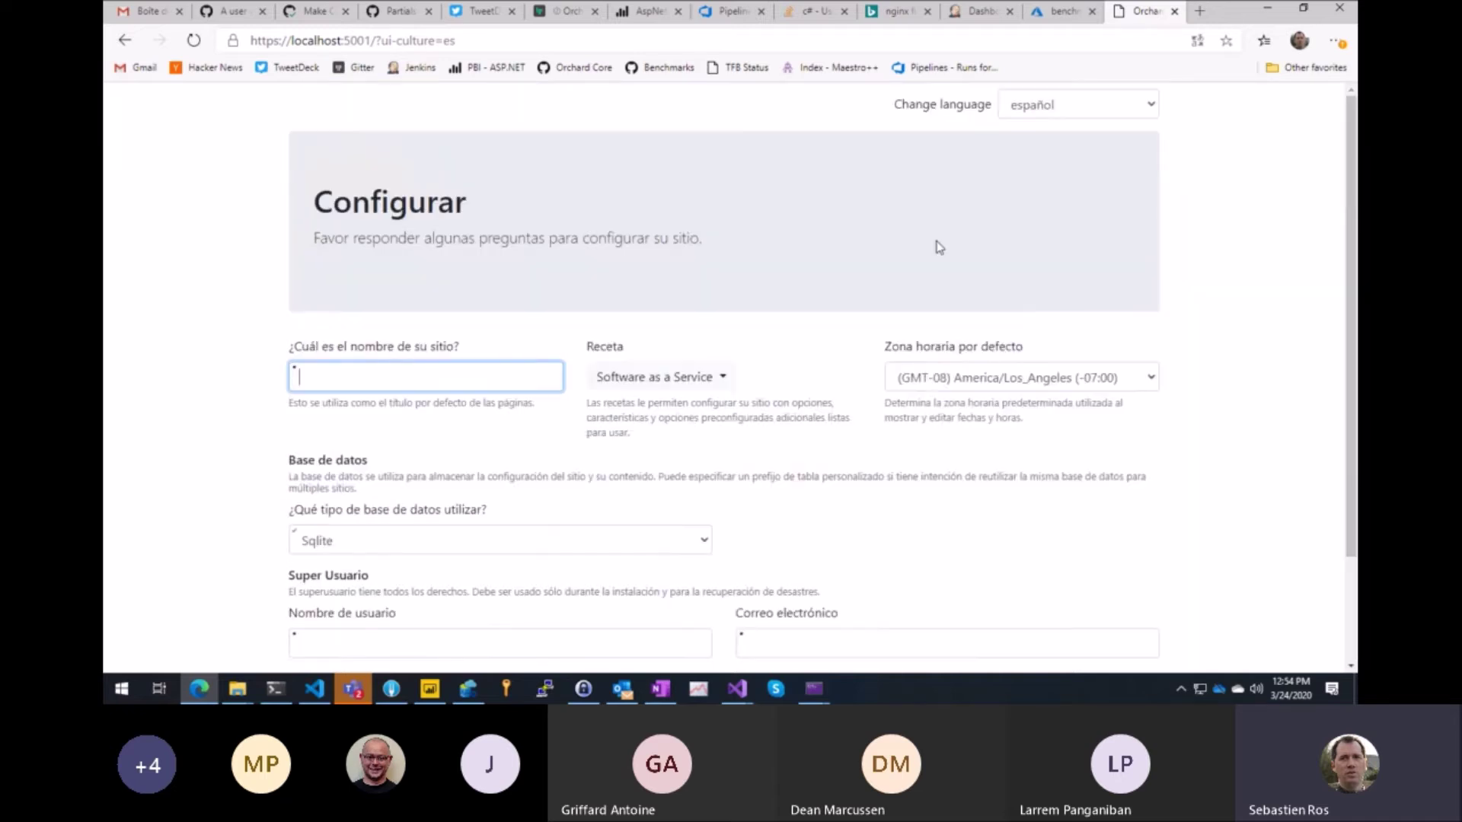
- Switch the setup page language to Arabic (العربية) and examine the form's right-to-left layout
left_click(1092, 112)
left_click_drag(1152, 208, 1170, 493)
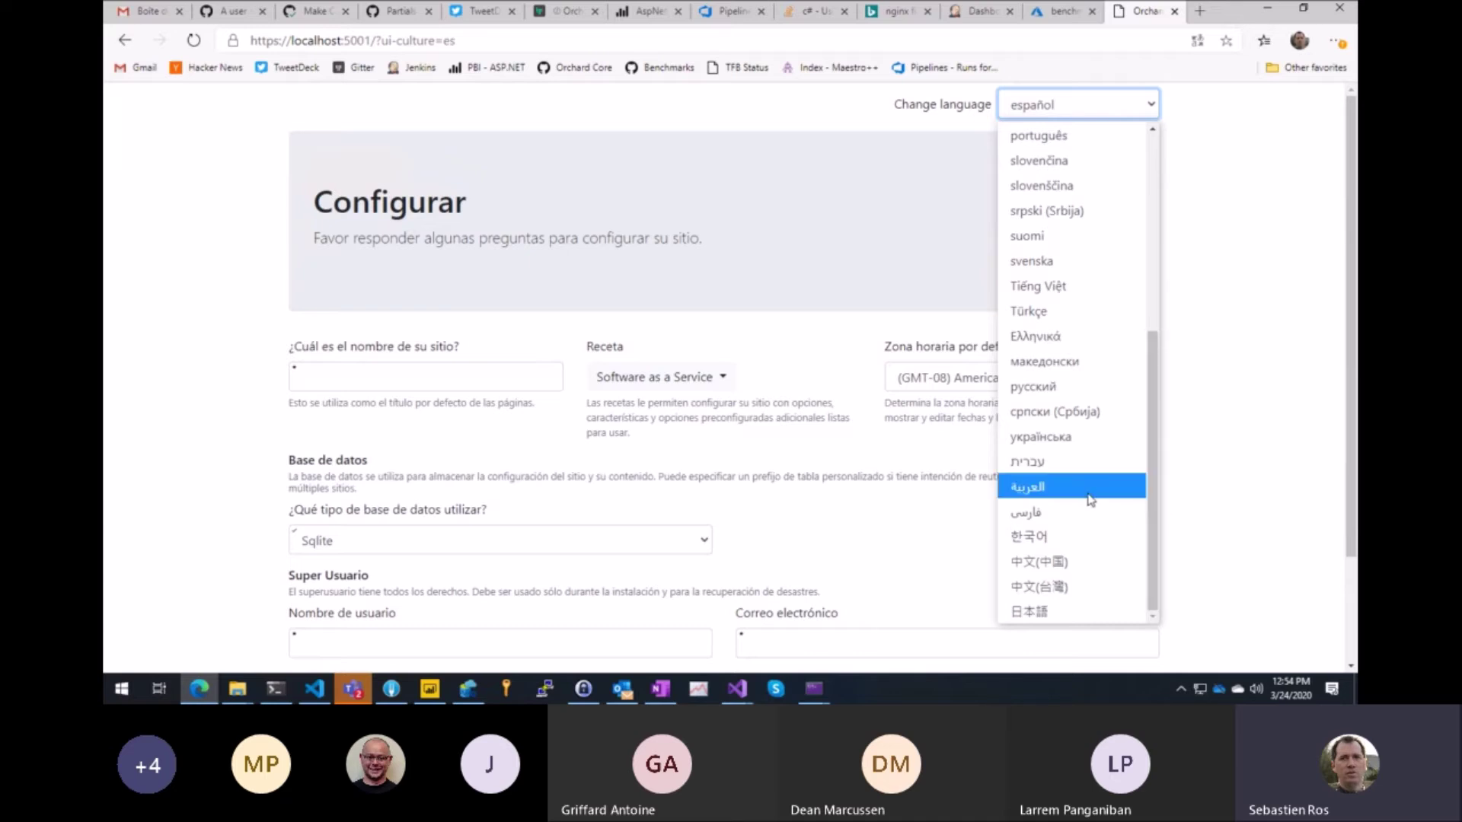
left_click(1045, 488)
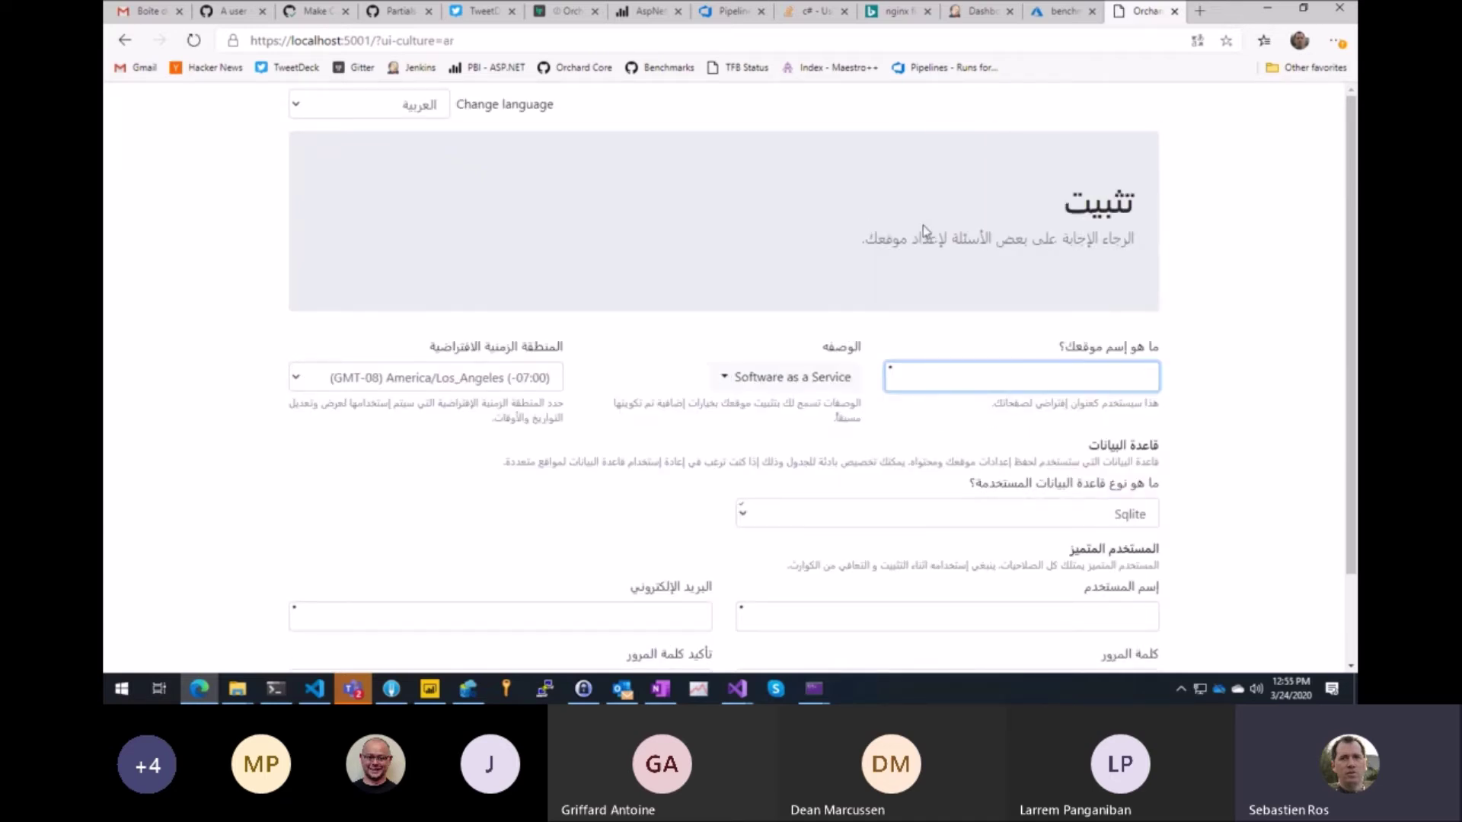
scroll(1040, 299, "down", 3)
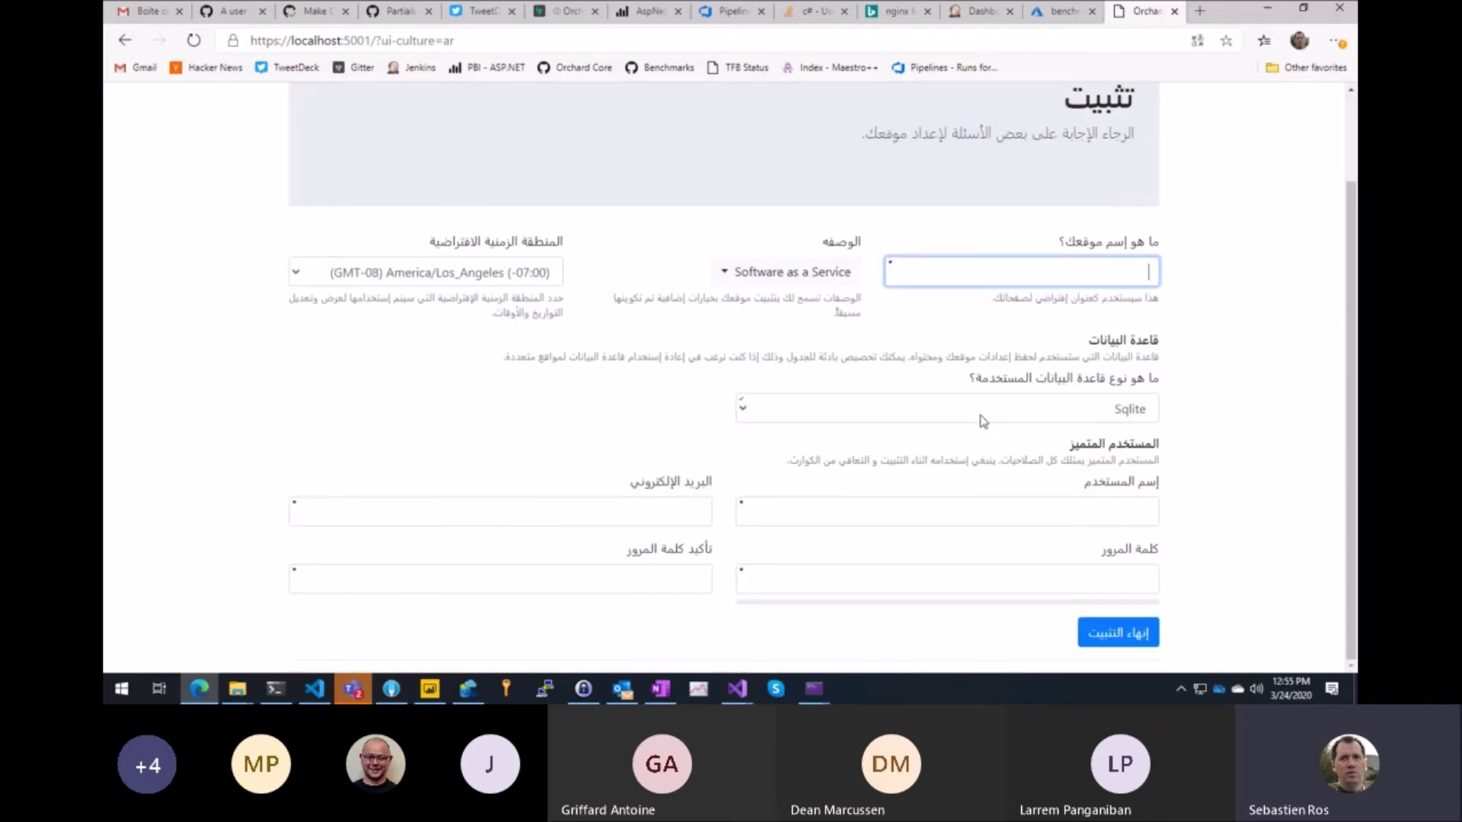
scroll(900, 192, "up", 3)
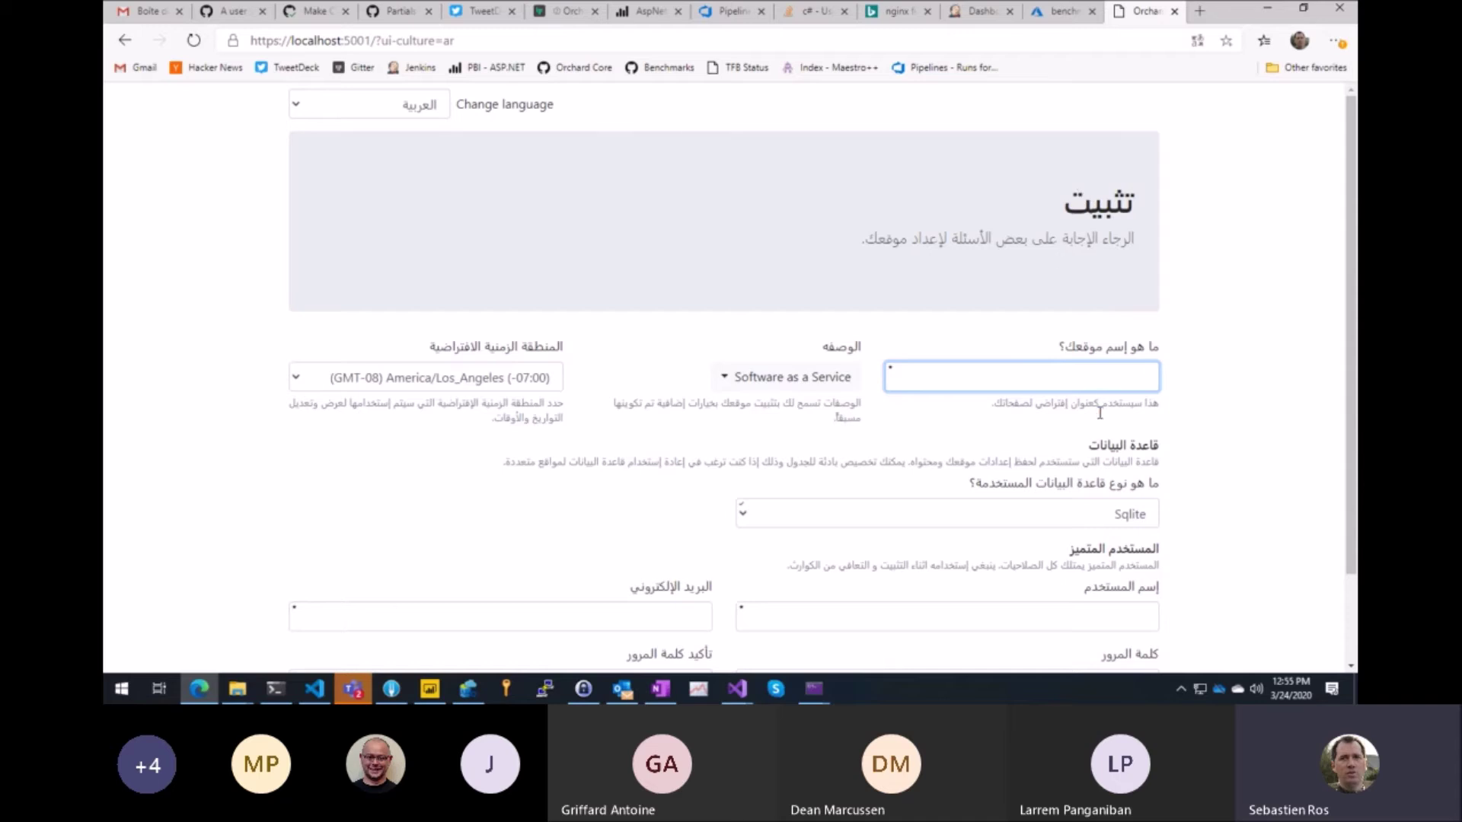
scroll(1190, 432, "down", 3)
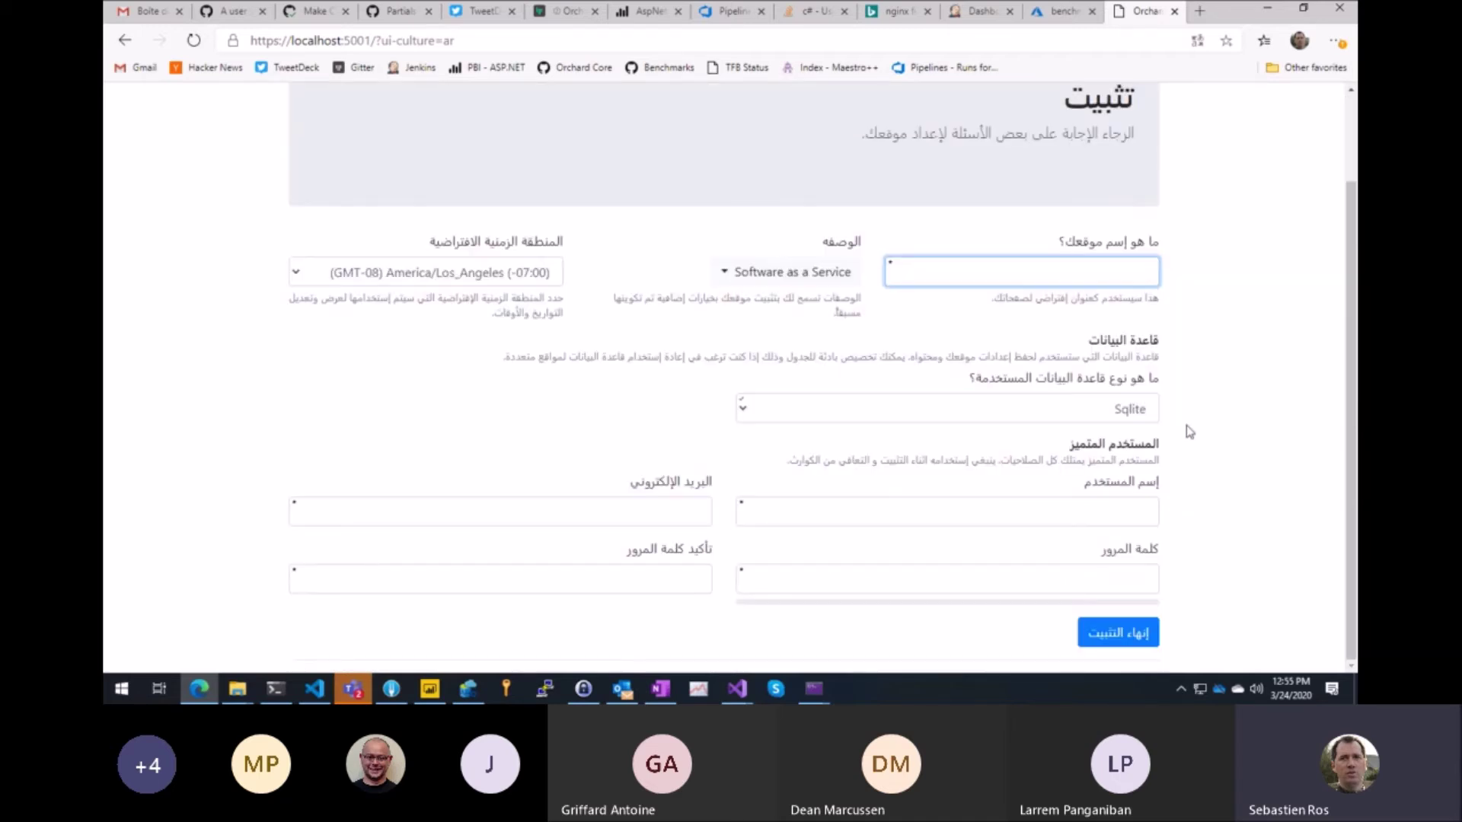
scroll(1190, 432, "up", 3)
- Switch the setup page language to Persian (فارسی) and review the whole translated form
left_click(417, 110)
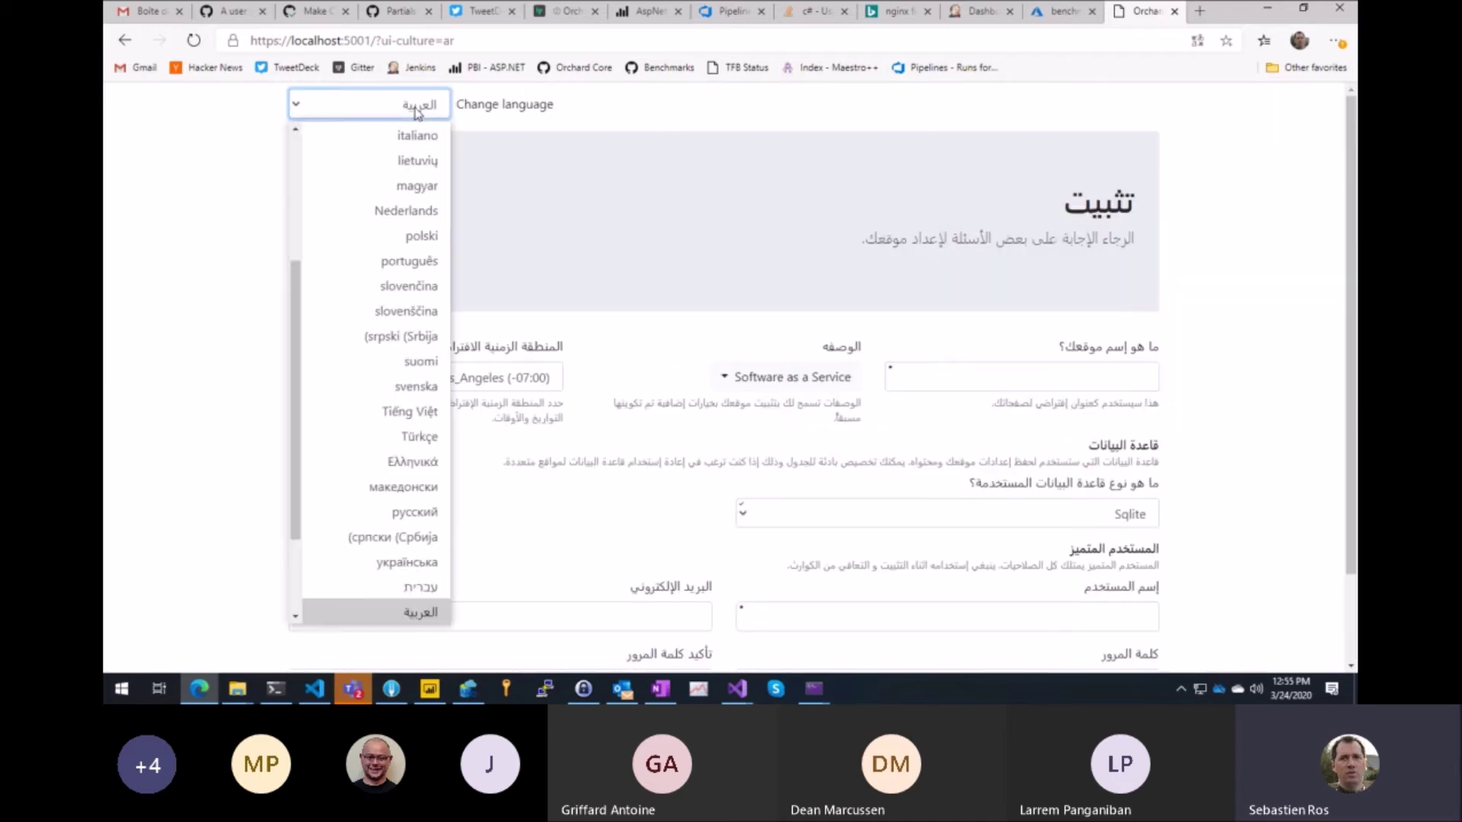
scroll(442, 390, "down", 2)
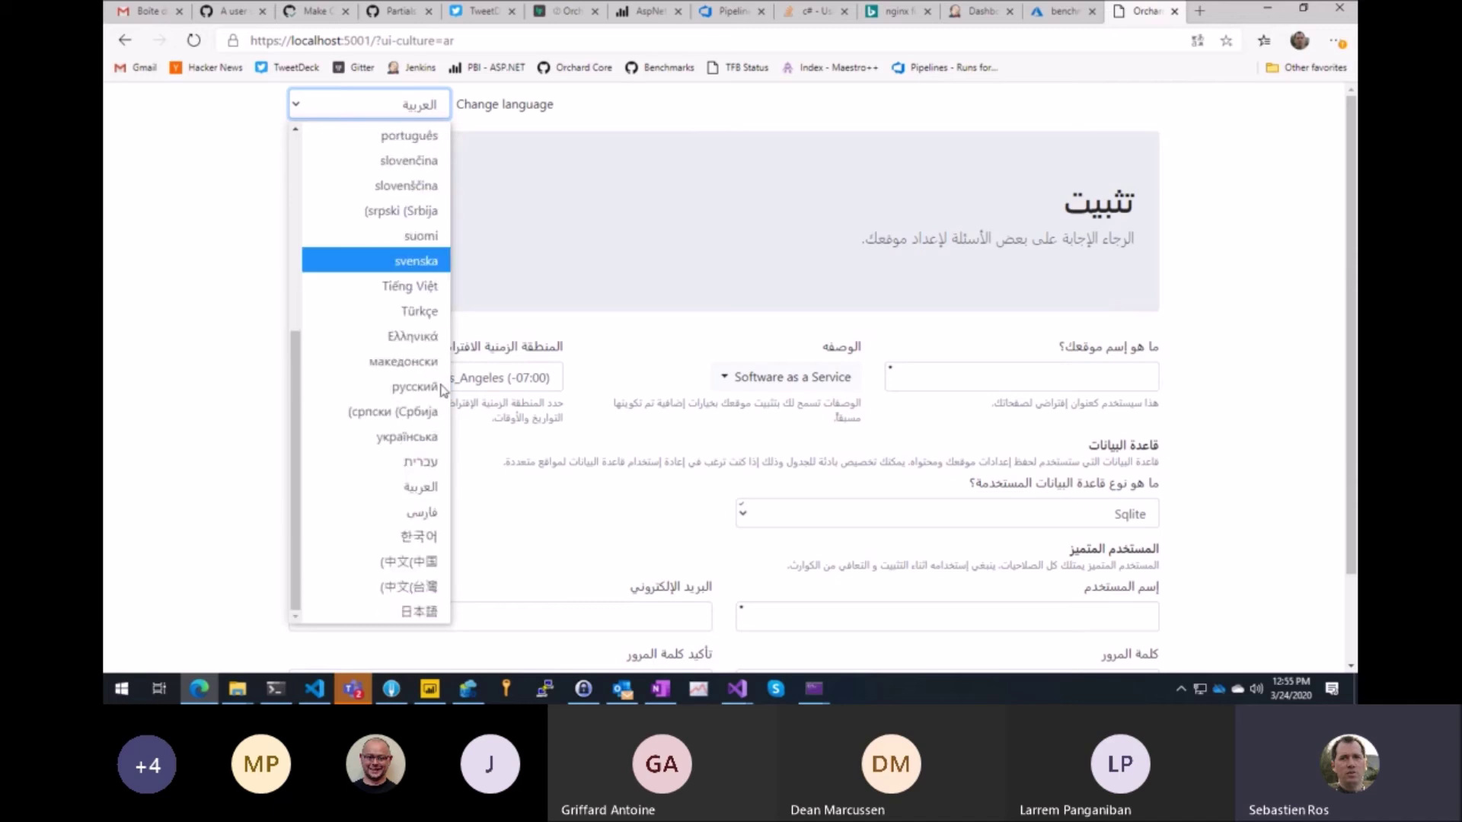
left_click(434, 514)
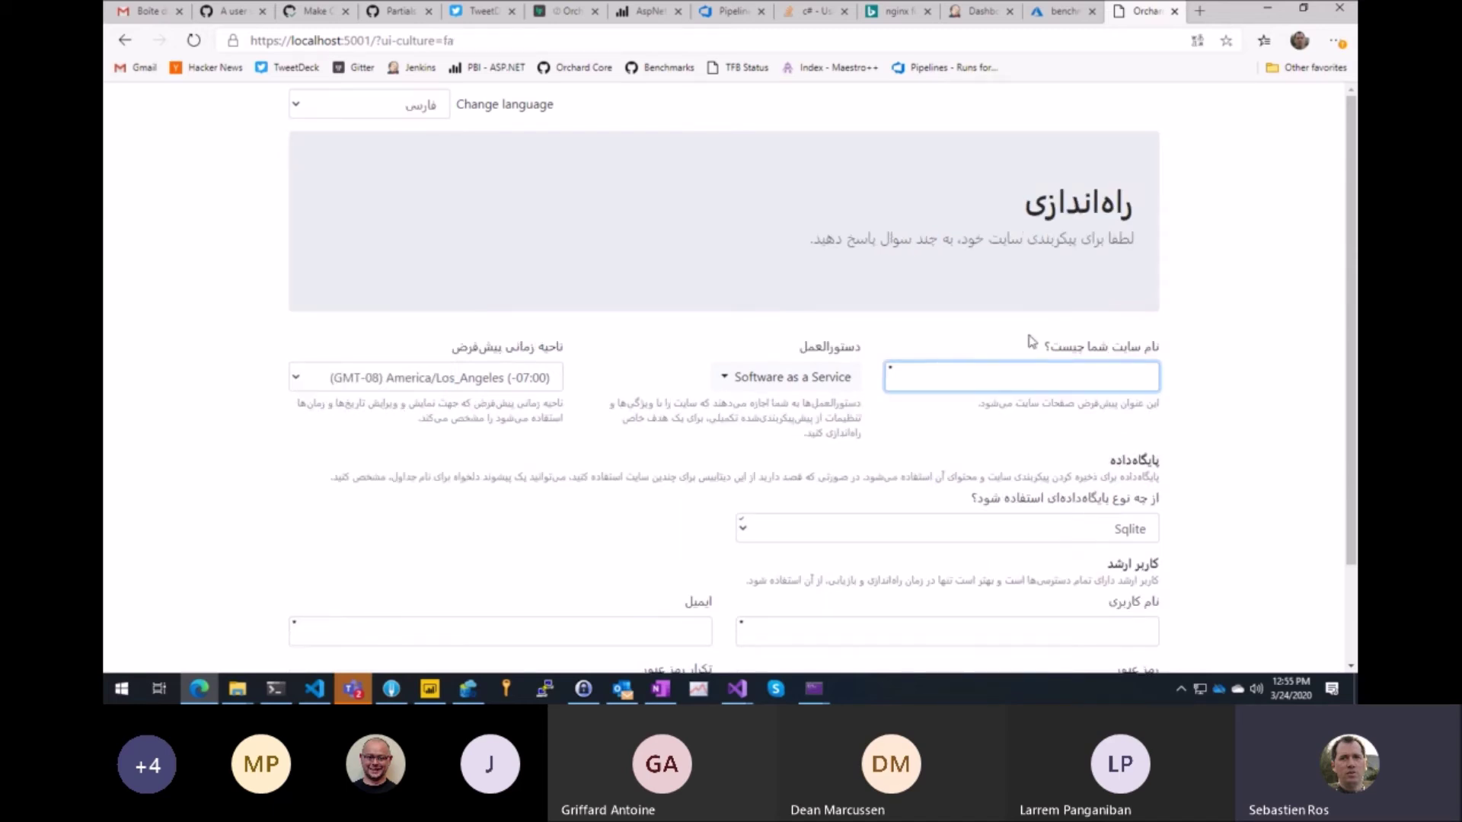
scroll(708, 329, "down", 2)
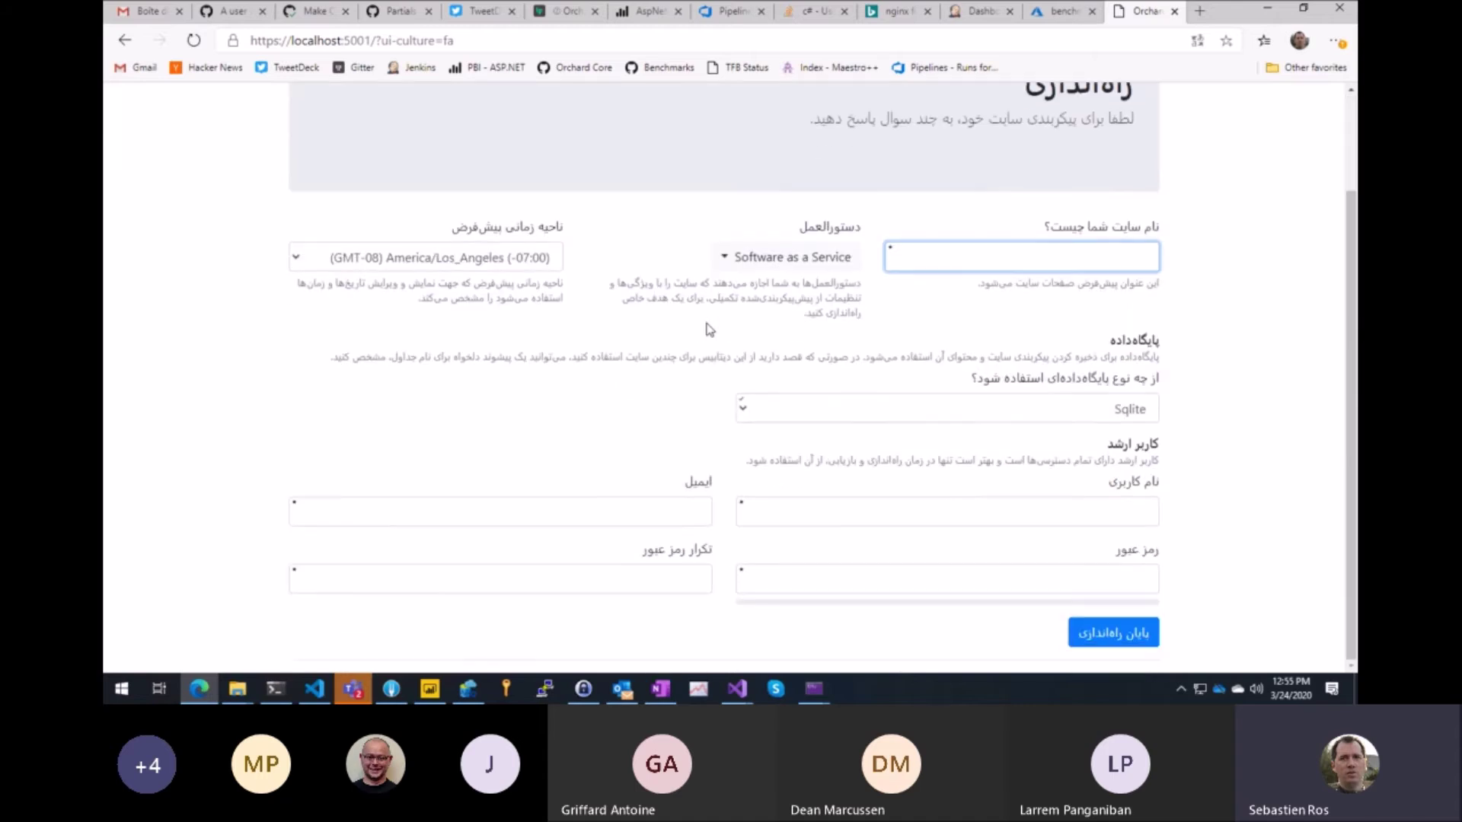
scroll(832, 277, "up", 2)
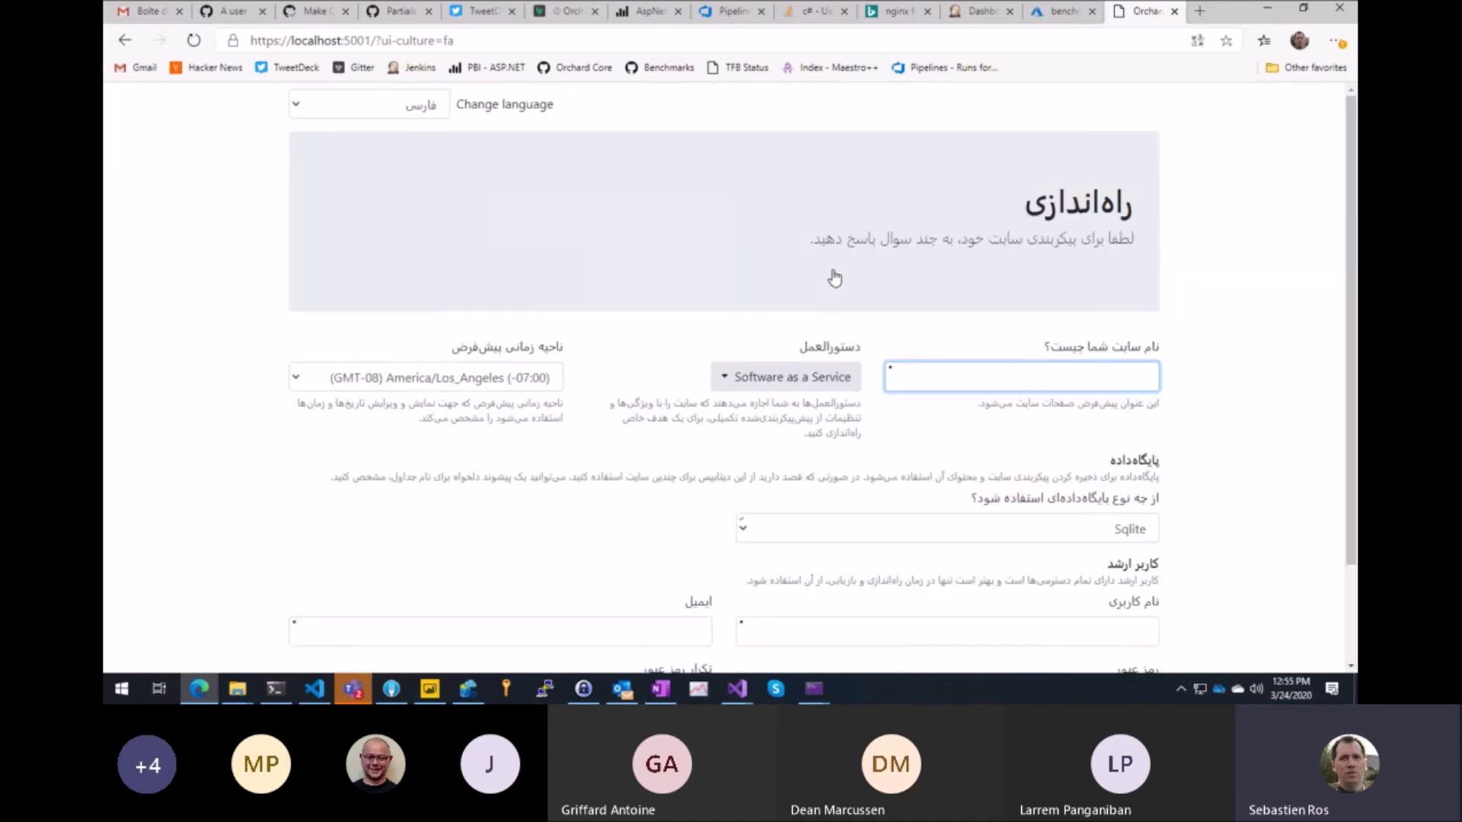
- Switch the setup page language to Russian (русский) and review the whole translated form
left_click(426, 113)
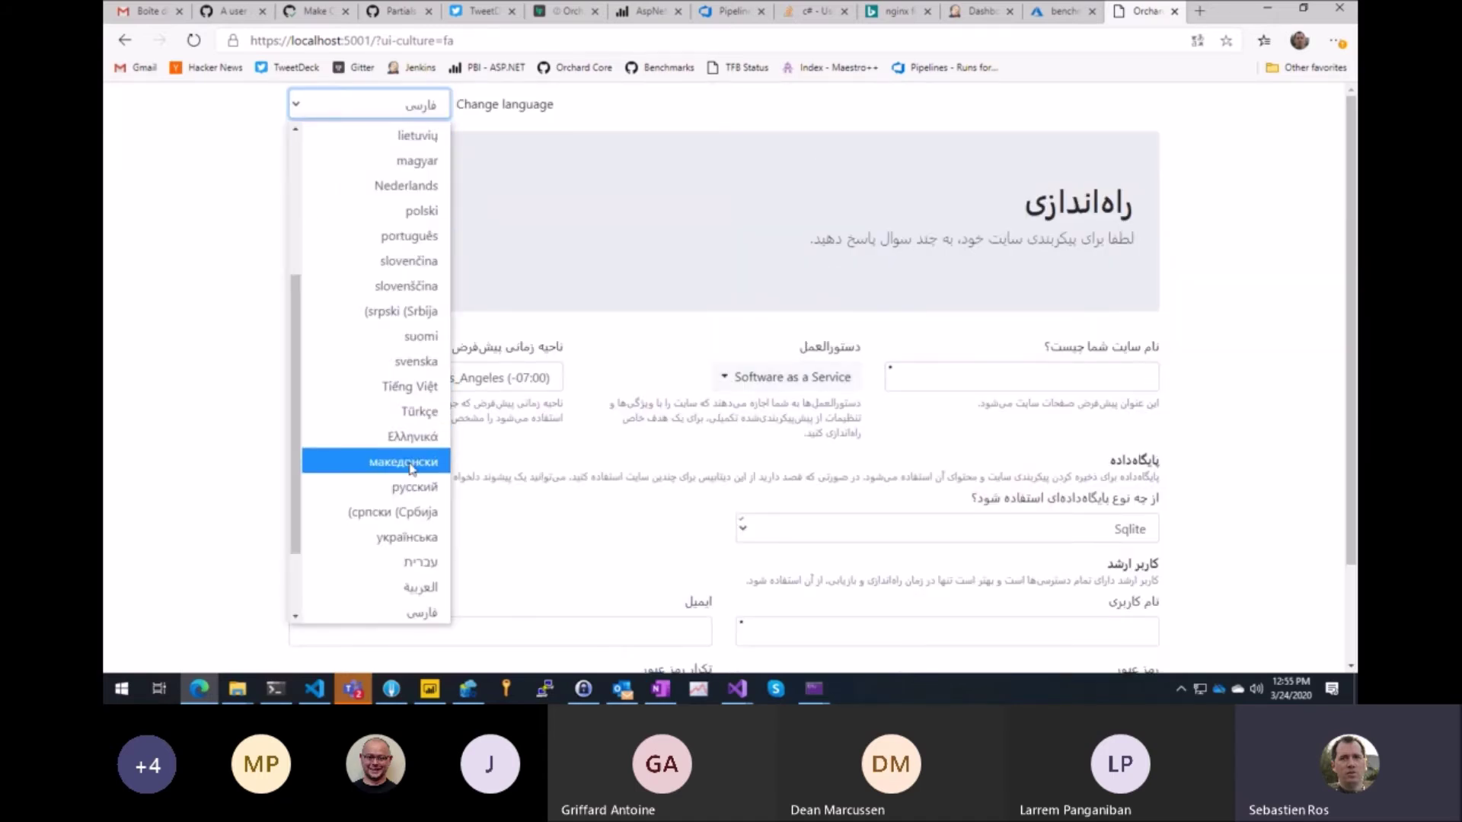
left_click(414, 487)
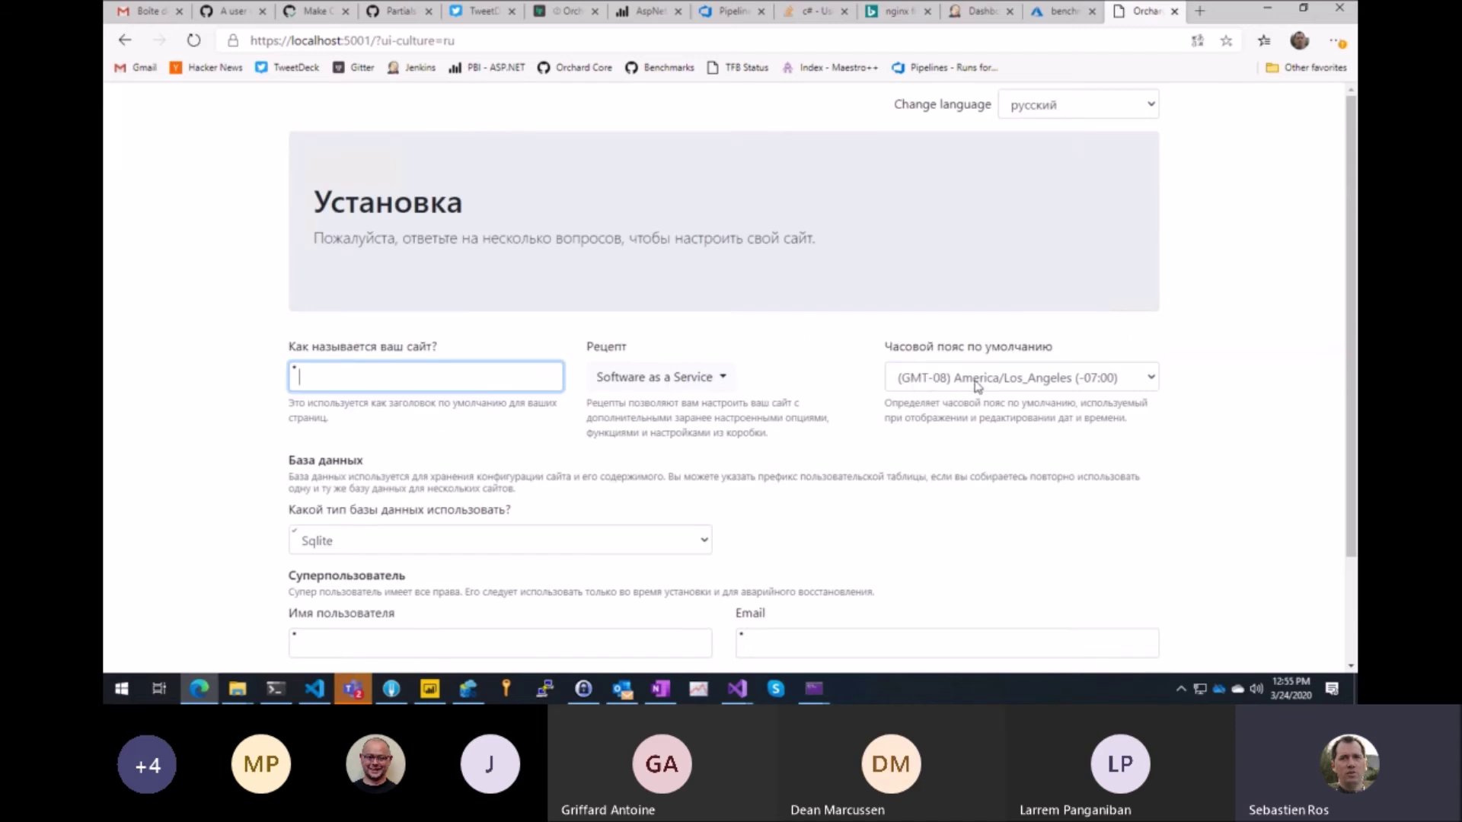
scroll(929, 467, "down", 3)
scroll(933, 468, "up", 3)
scroll(933, 467, "down", 2)
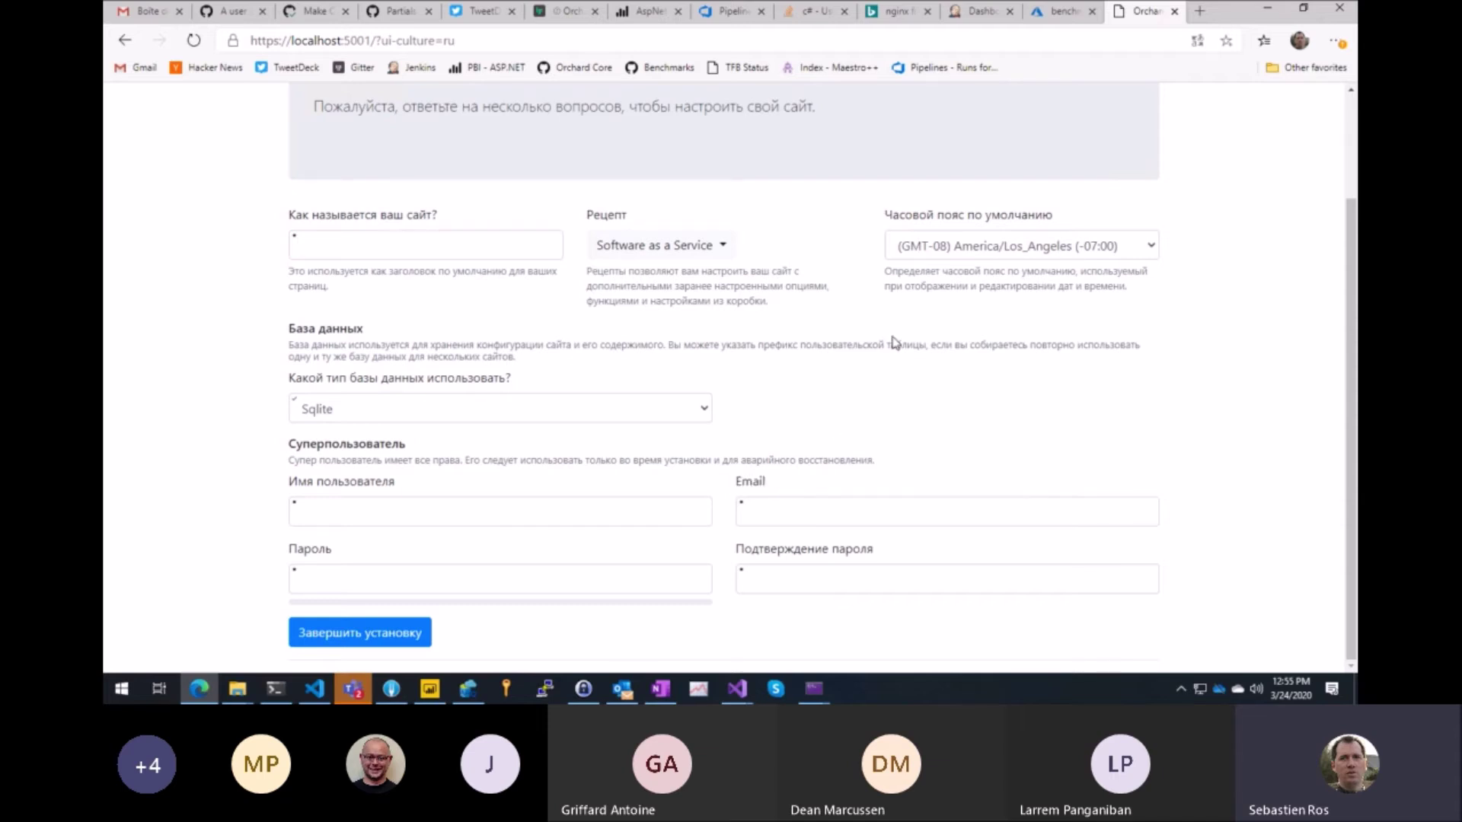
scroll(891, 339, "up", 2)
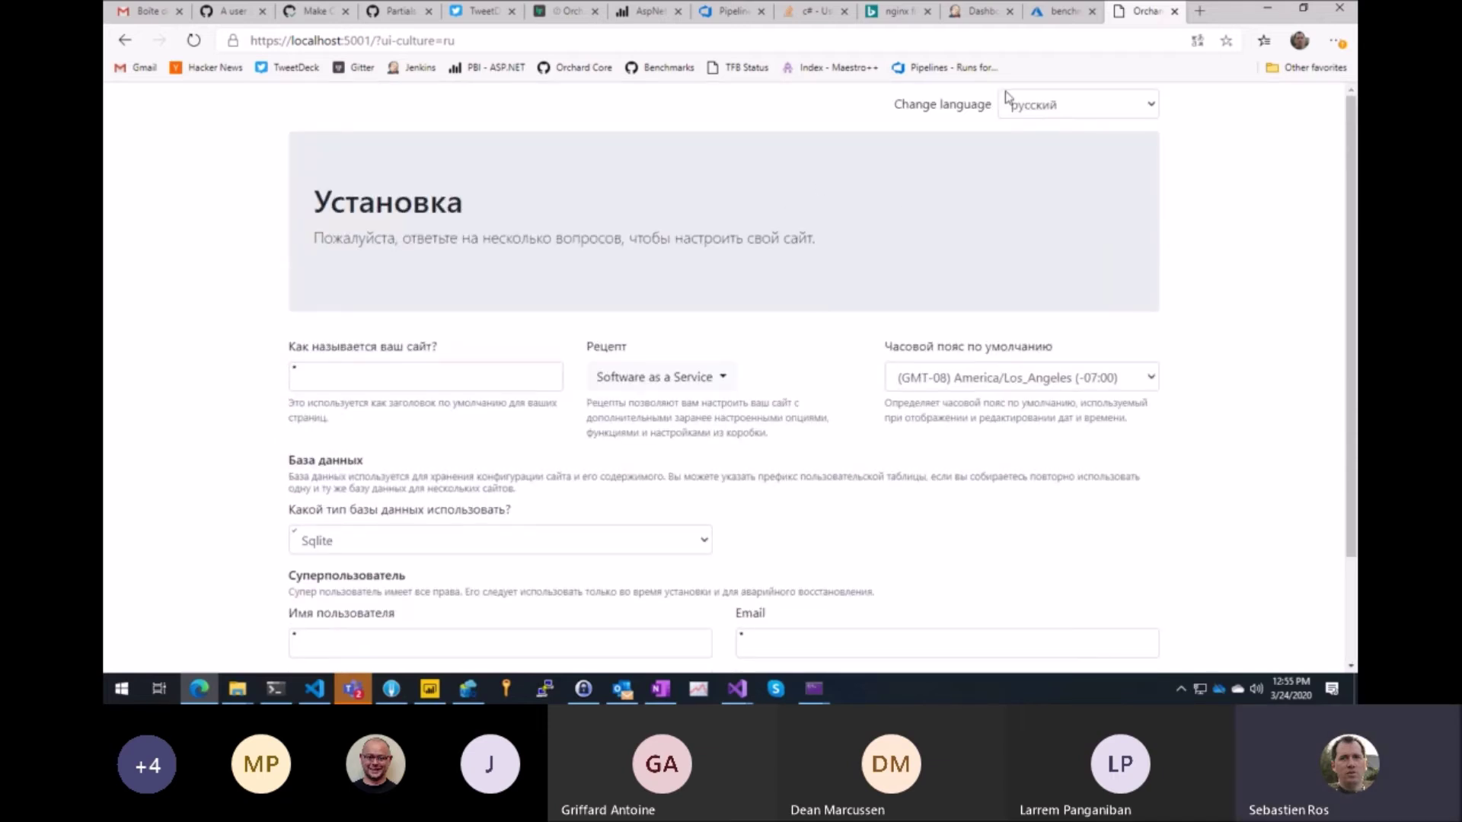
- Check the setup page in italiano and in Korean (한국어) by changing its language to each
left_click(1041, 105)
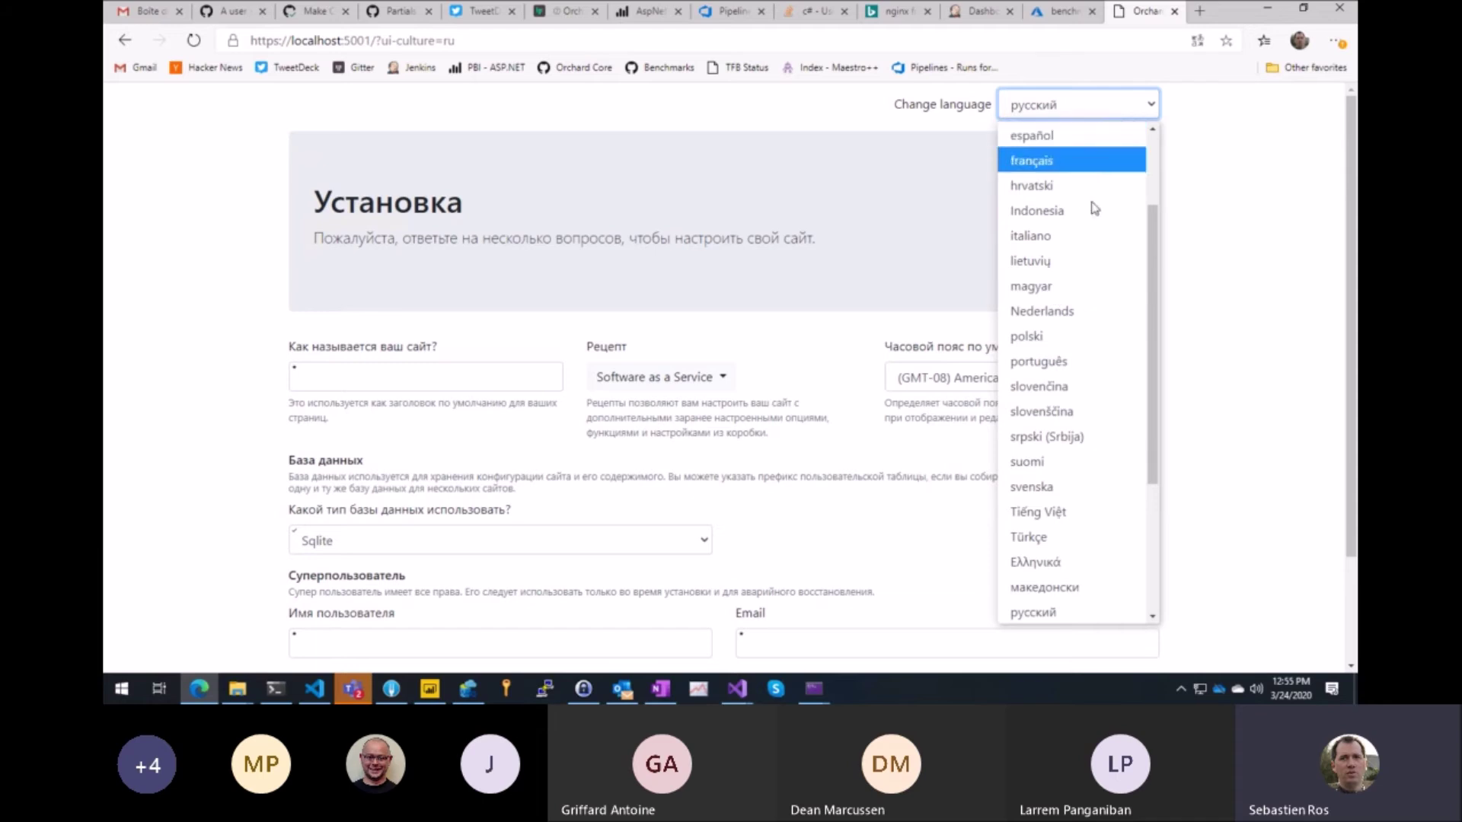
left_click(1080, 238)
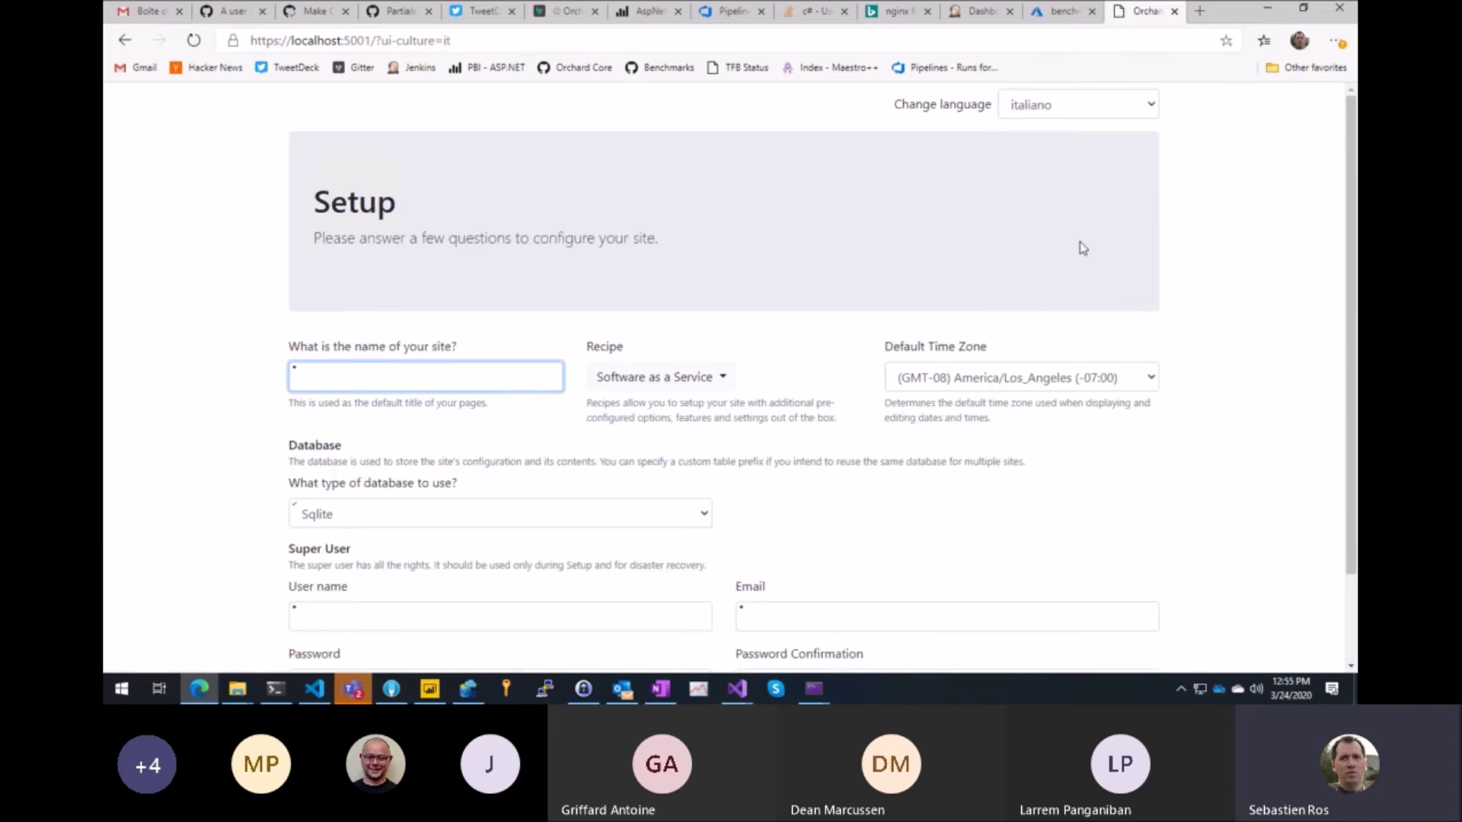
left_click(1128, 106)
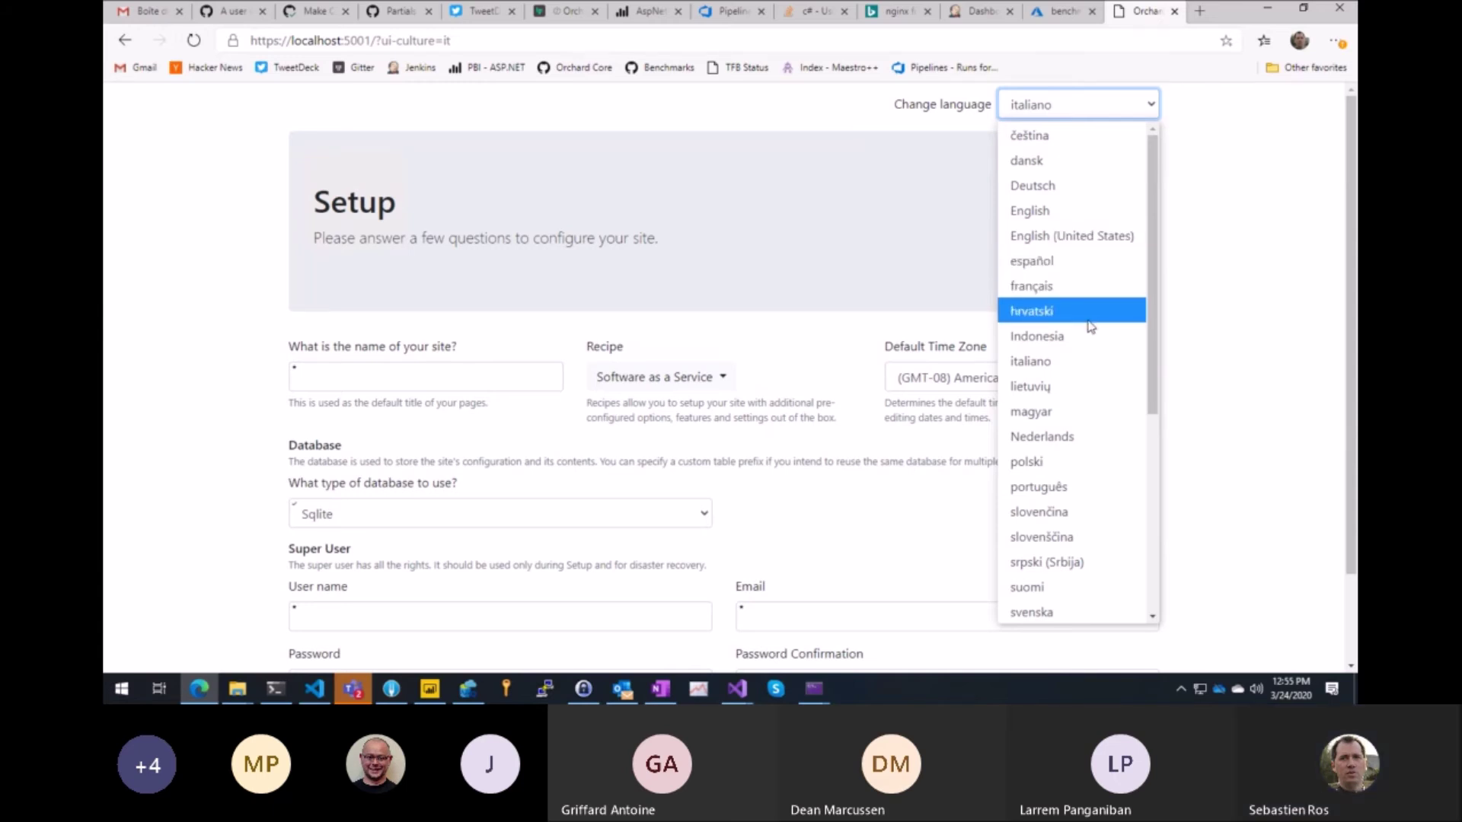
scroll(1090, 326, "down", 5)
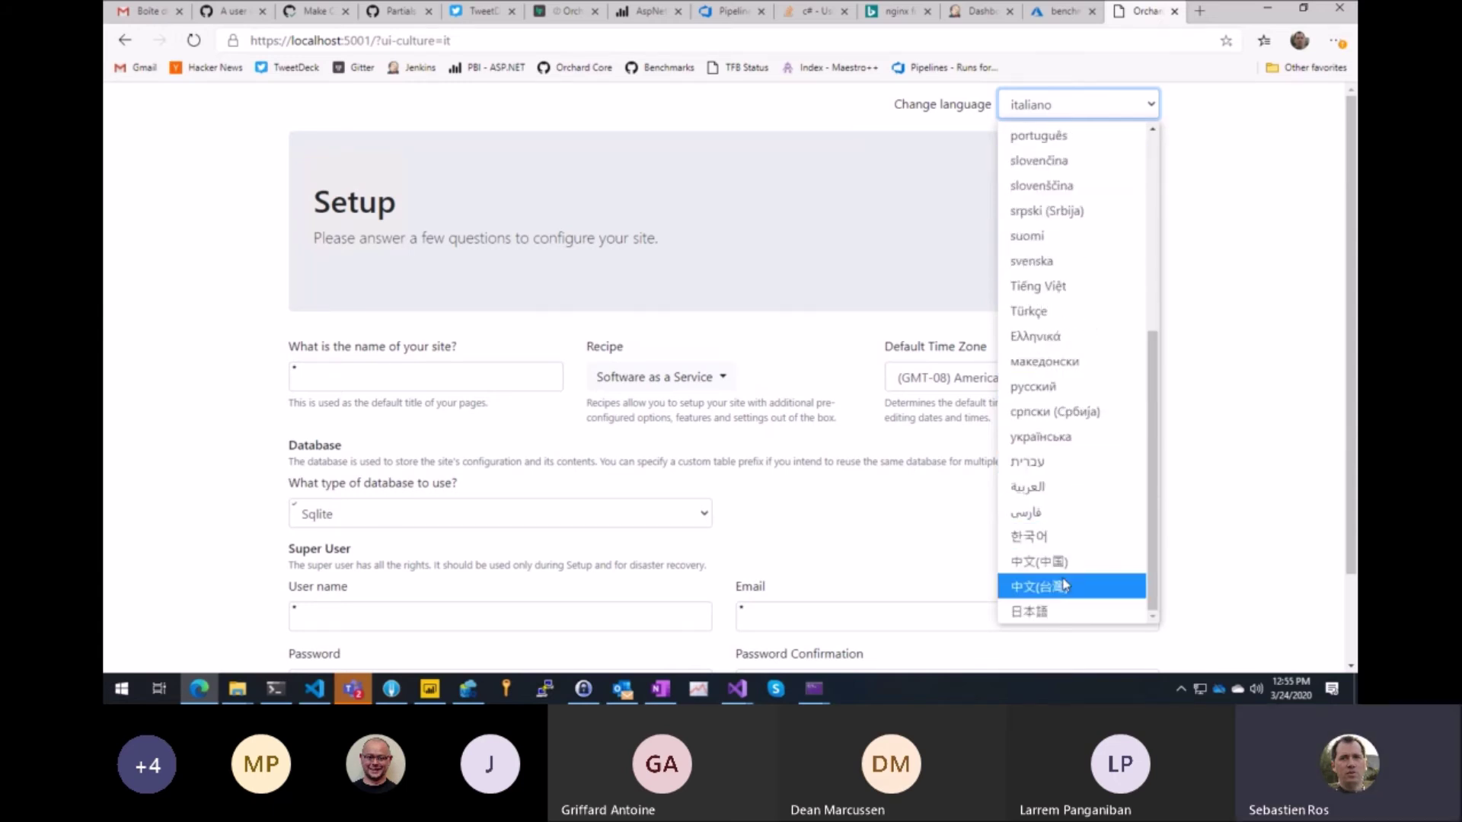
left_click(1080, 545)
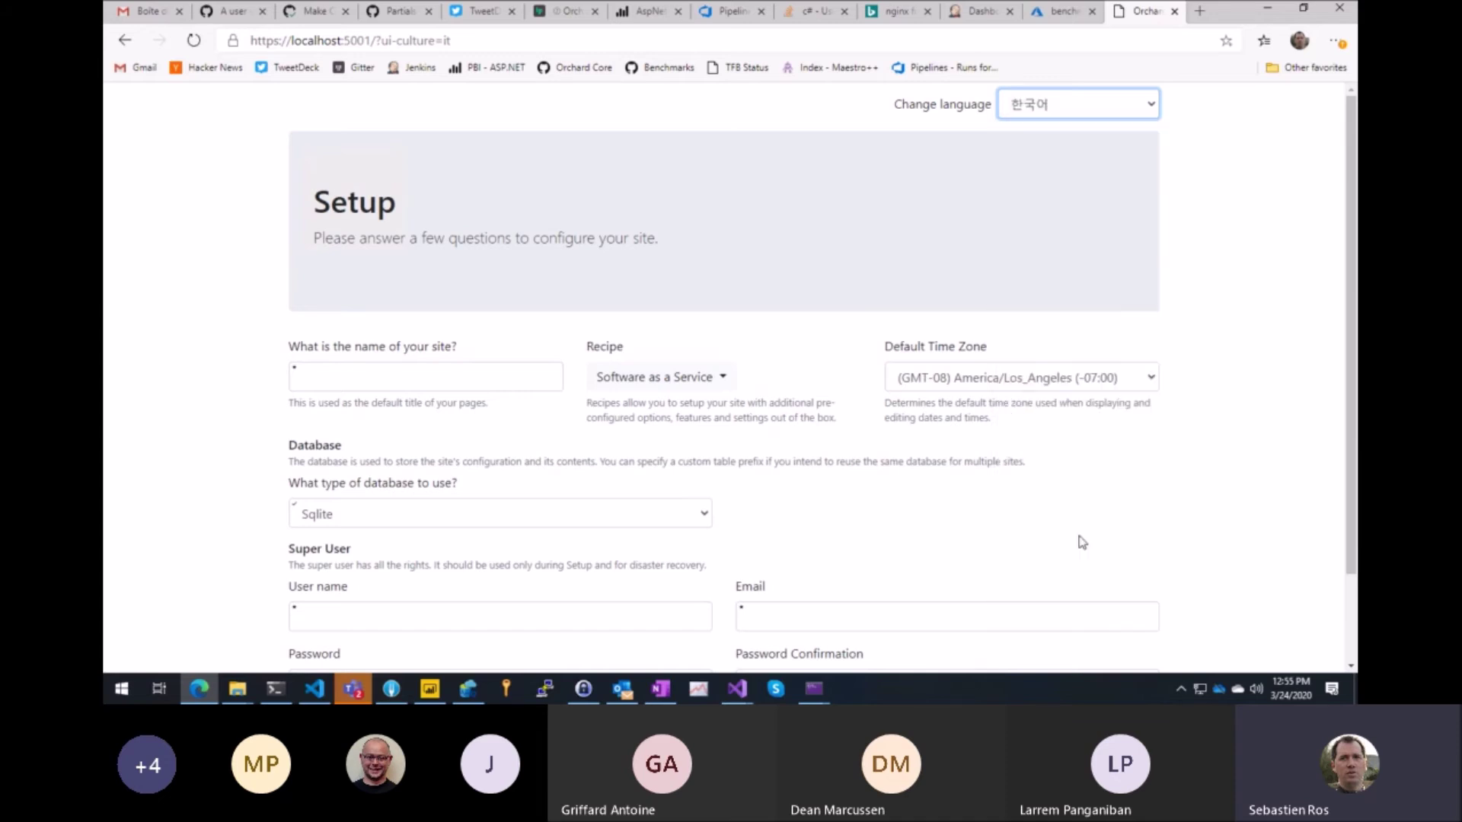
- Preview the setup page in Chinese (中文(中国)), and set its language to Japanese (日本語) to review the form
left_click(1118, 118)
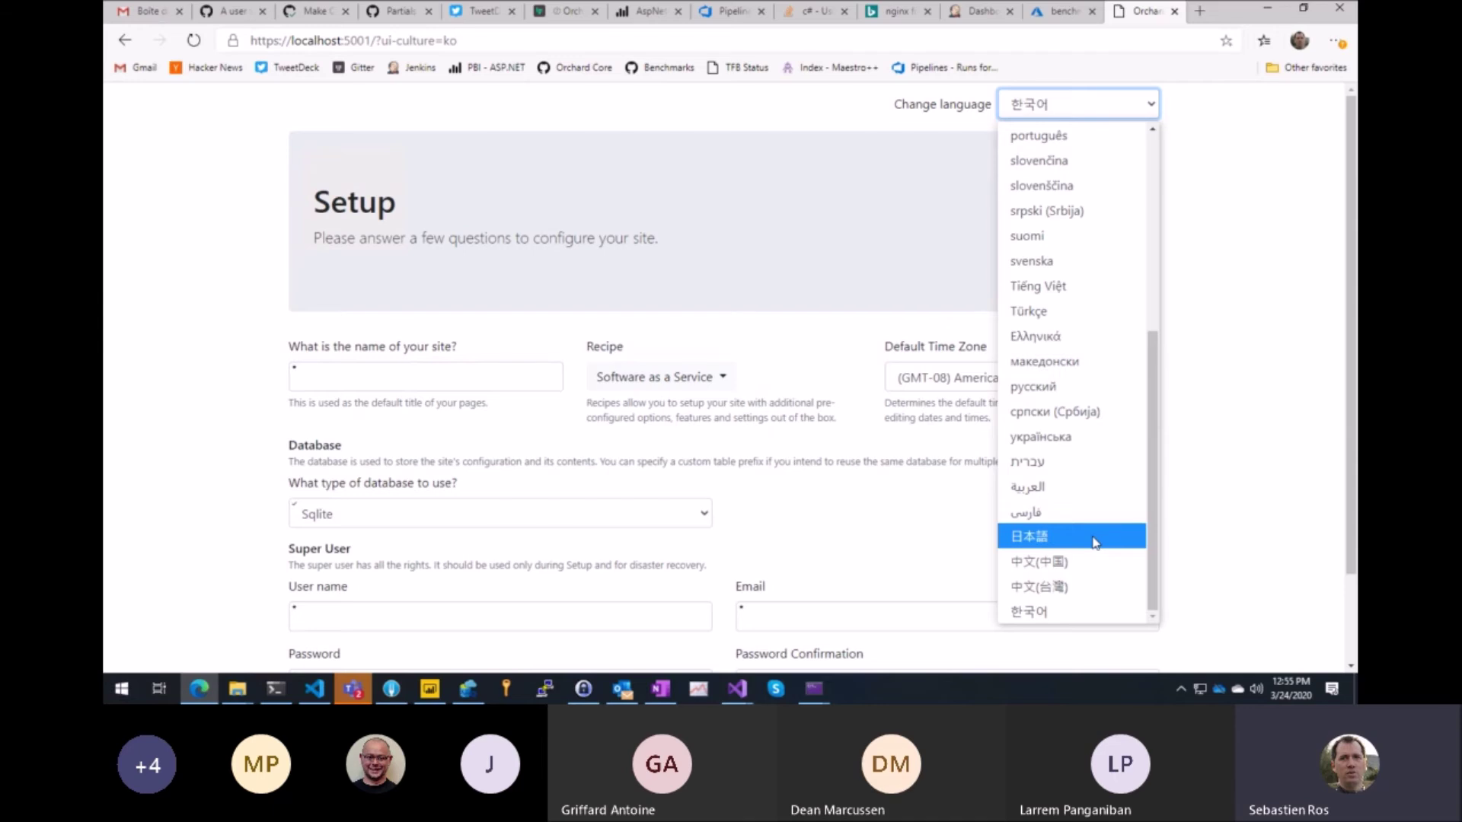
left_click(1064, 567)
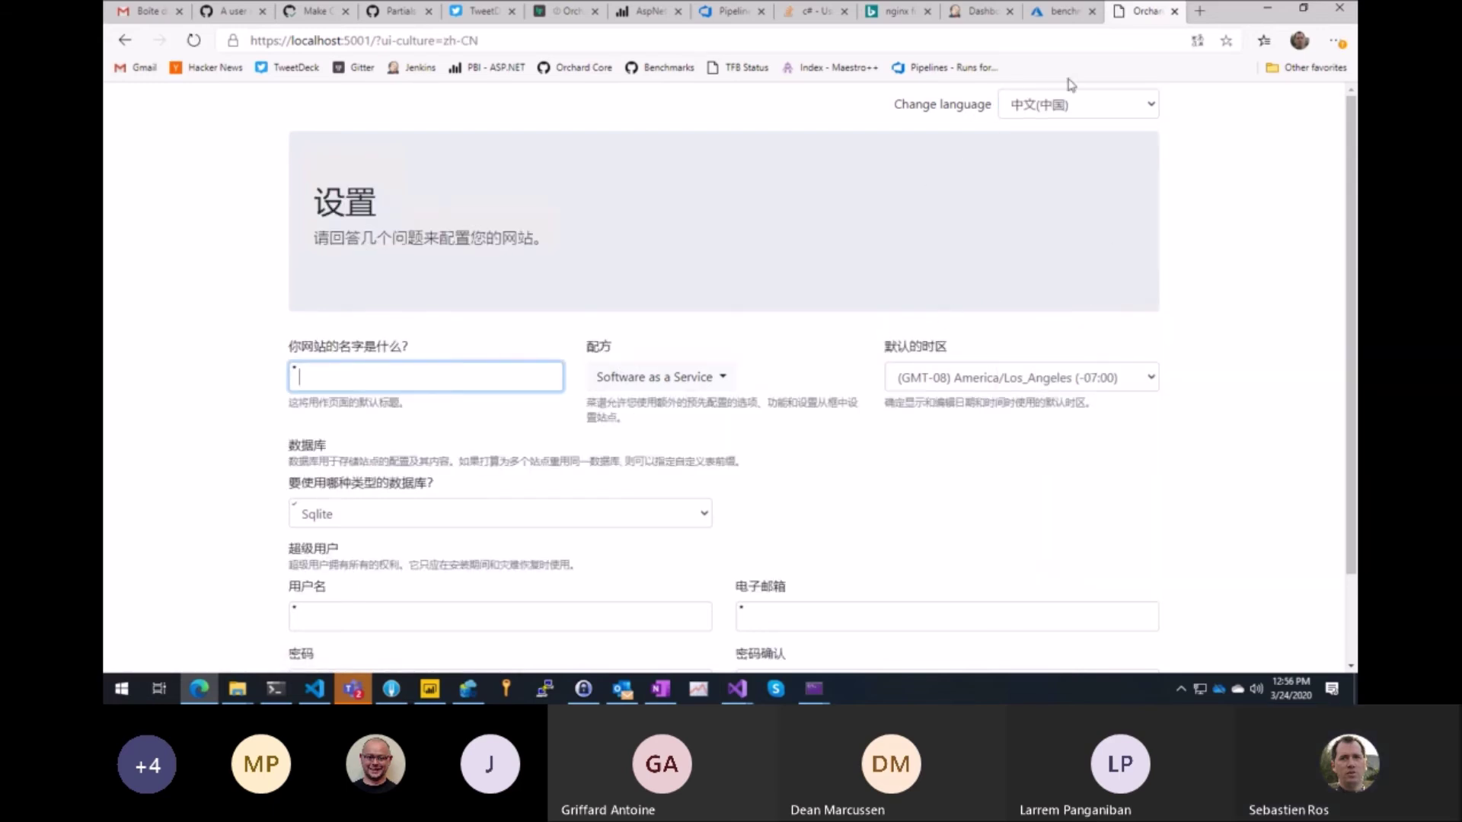
left_click(1106, 109)
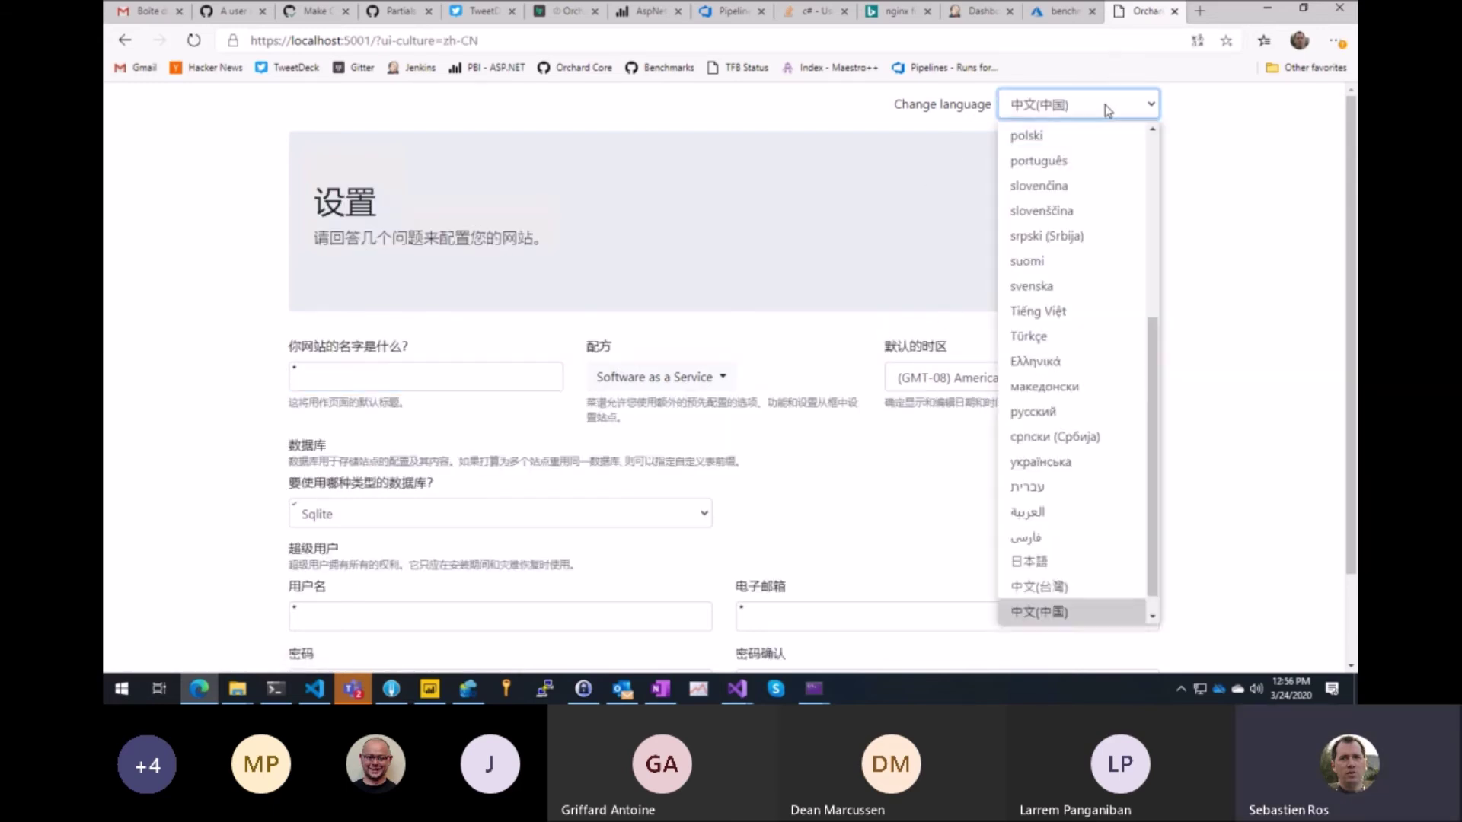
left_click(1084, 562)
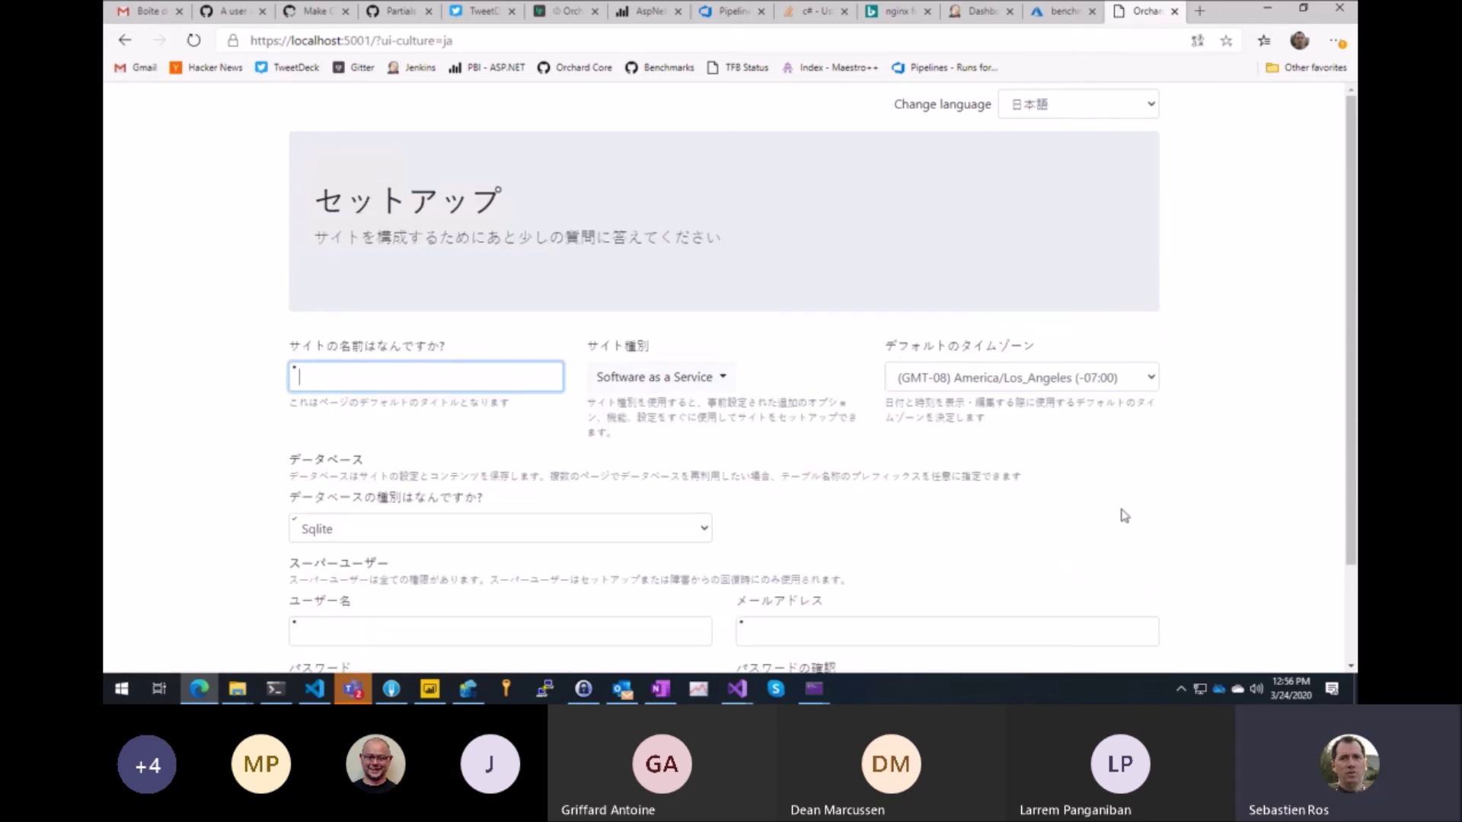
scroll(1124, 515, "down", 2)
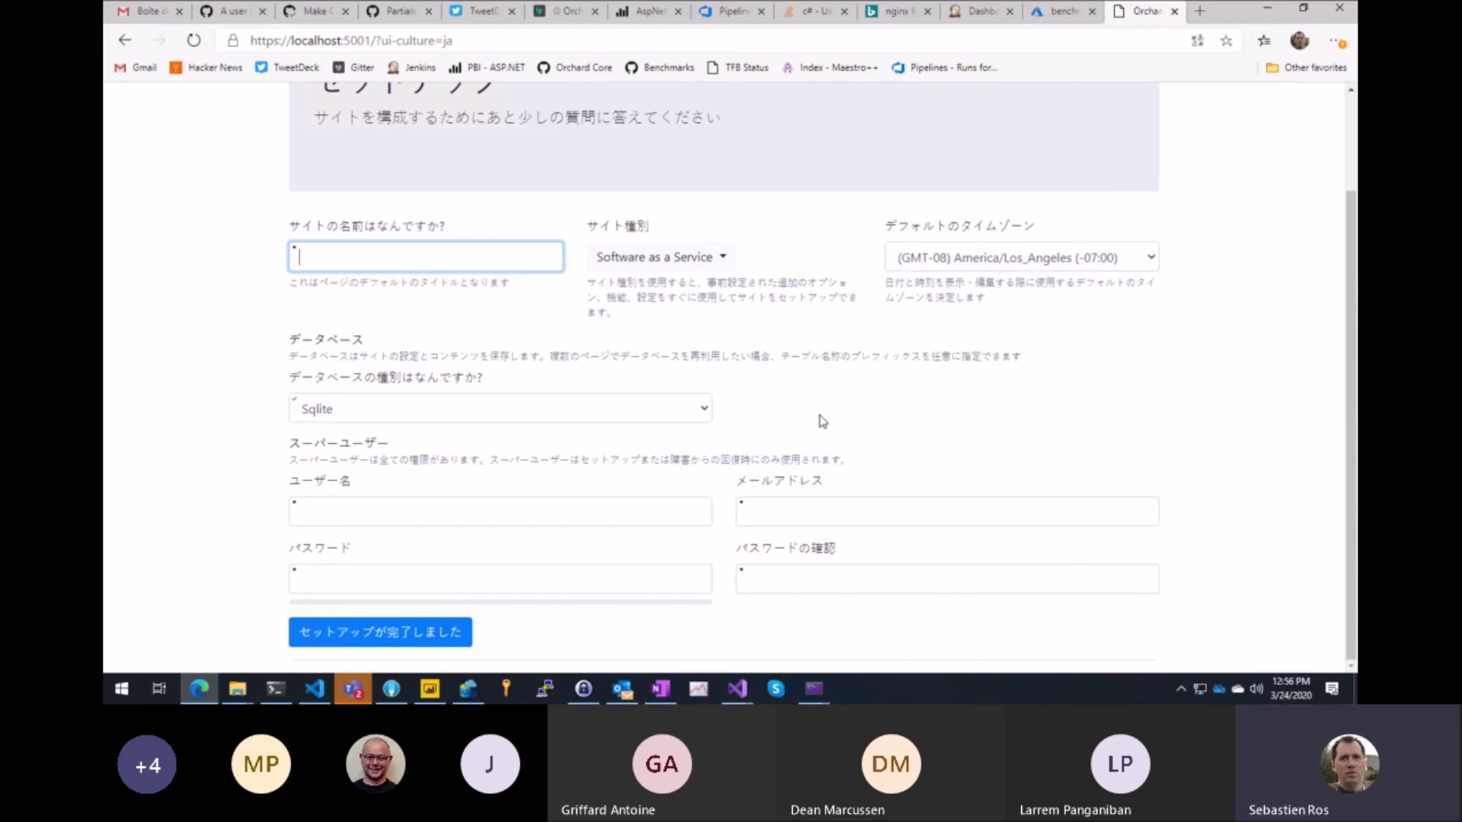
- Look through the setup page's list of available languages up to its first entries, and close it without choosing another language
scroll(911, 385, "up", 2)
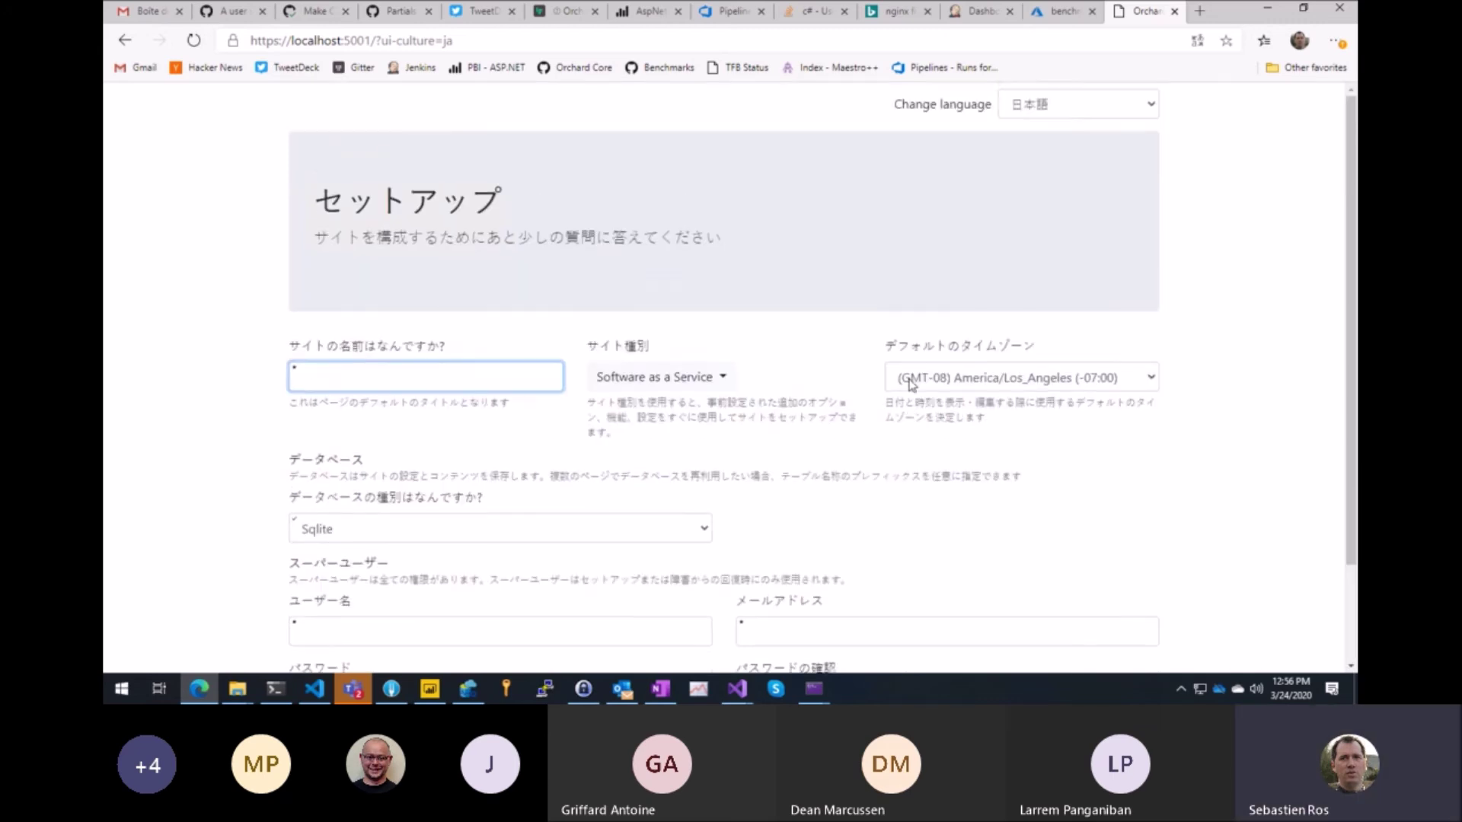
left_click(1119, 107)
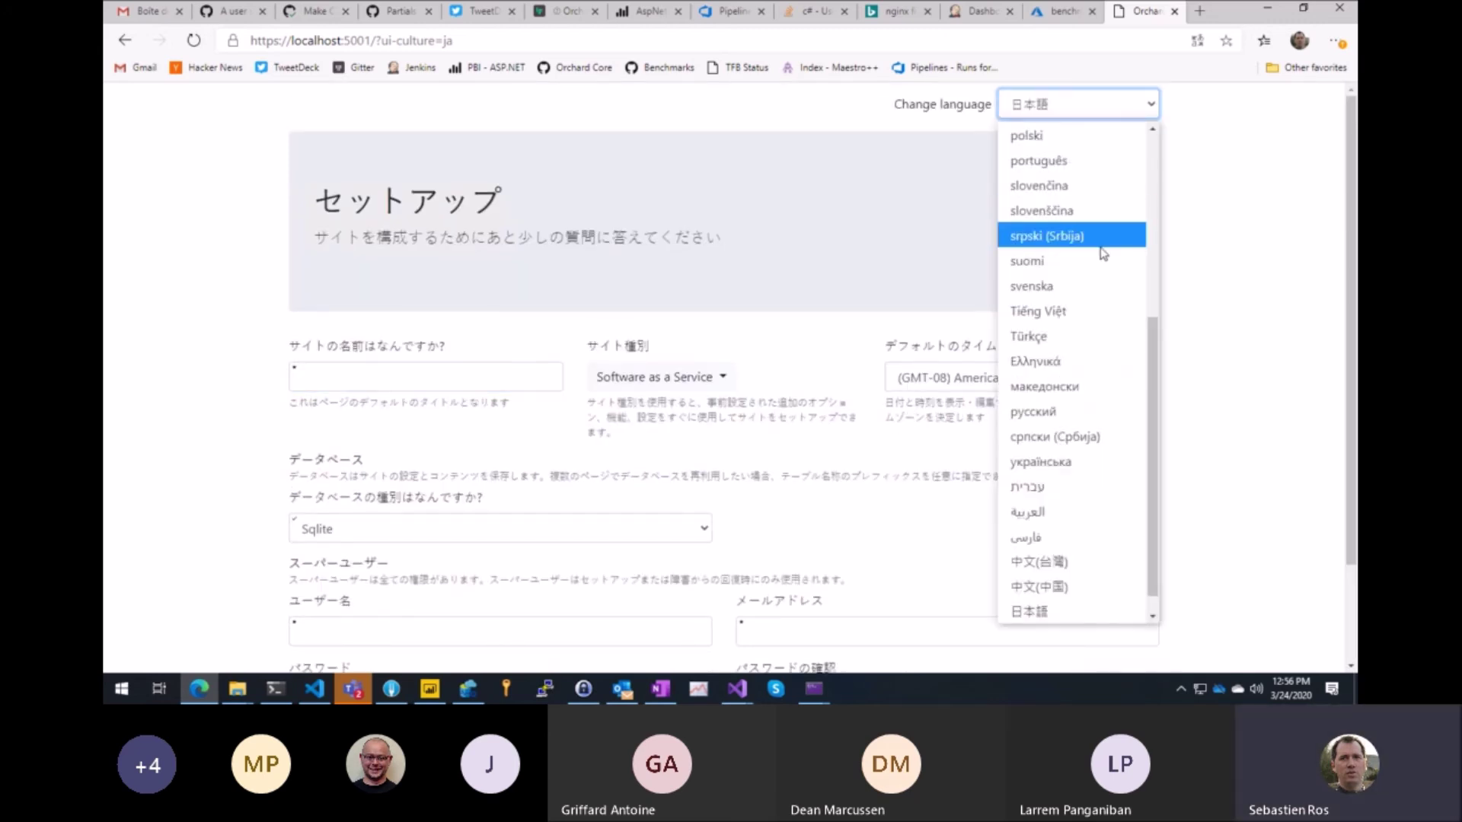
scroll(1099, 244, "up", 4)
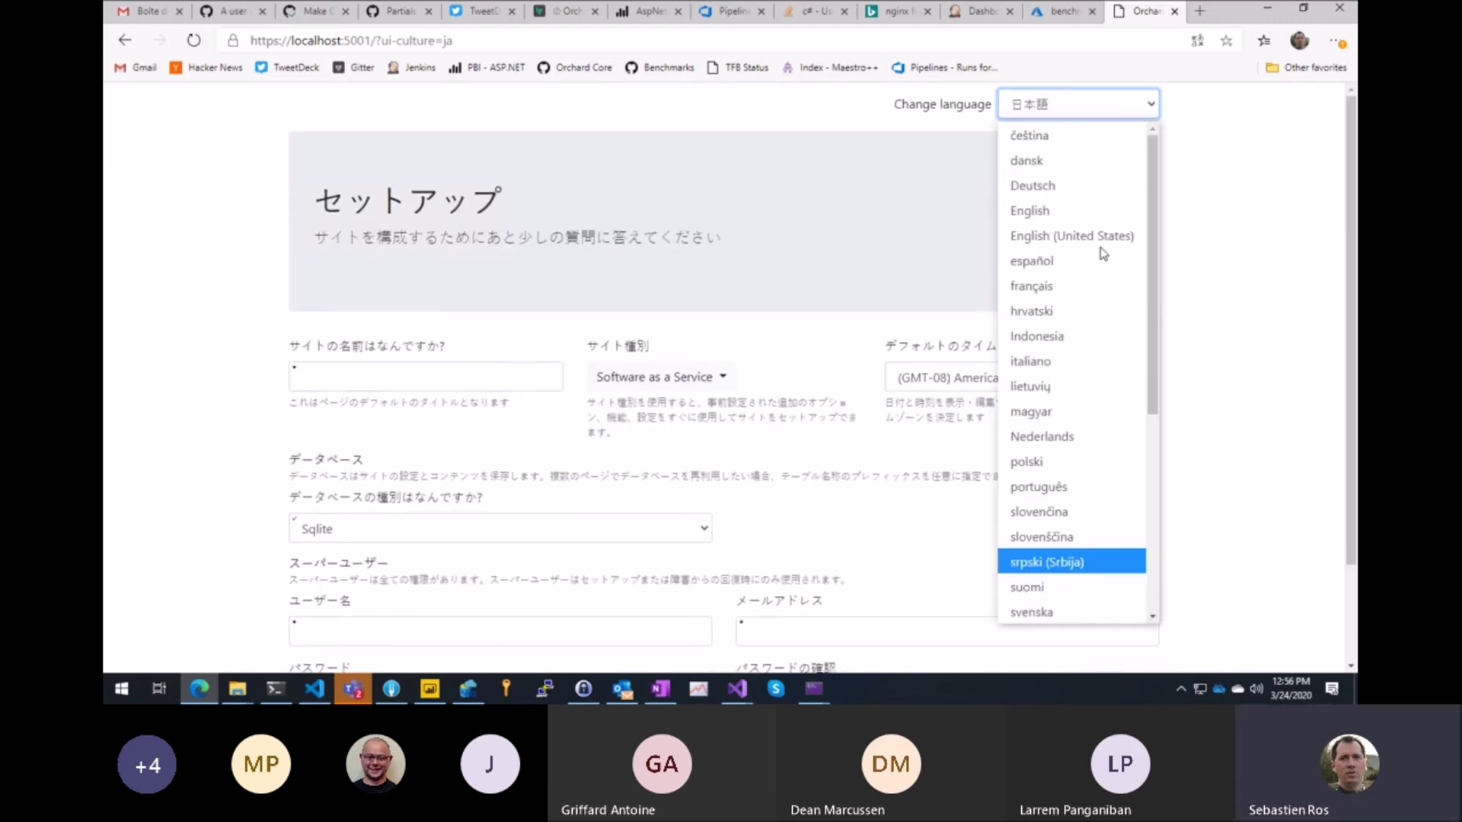
left_click(1201, 215)
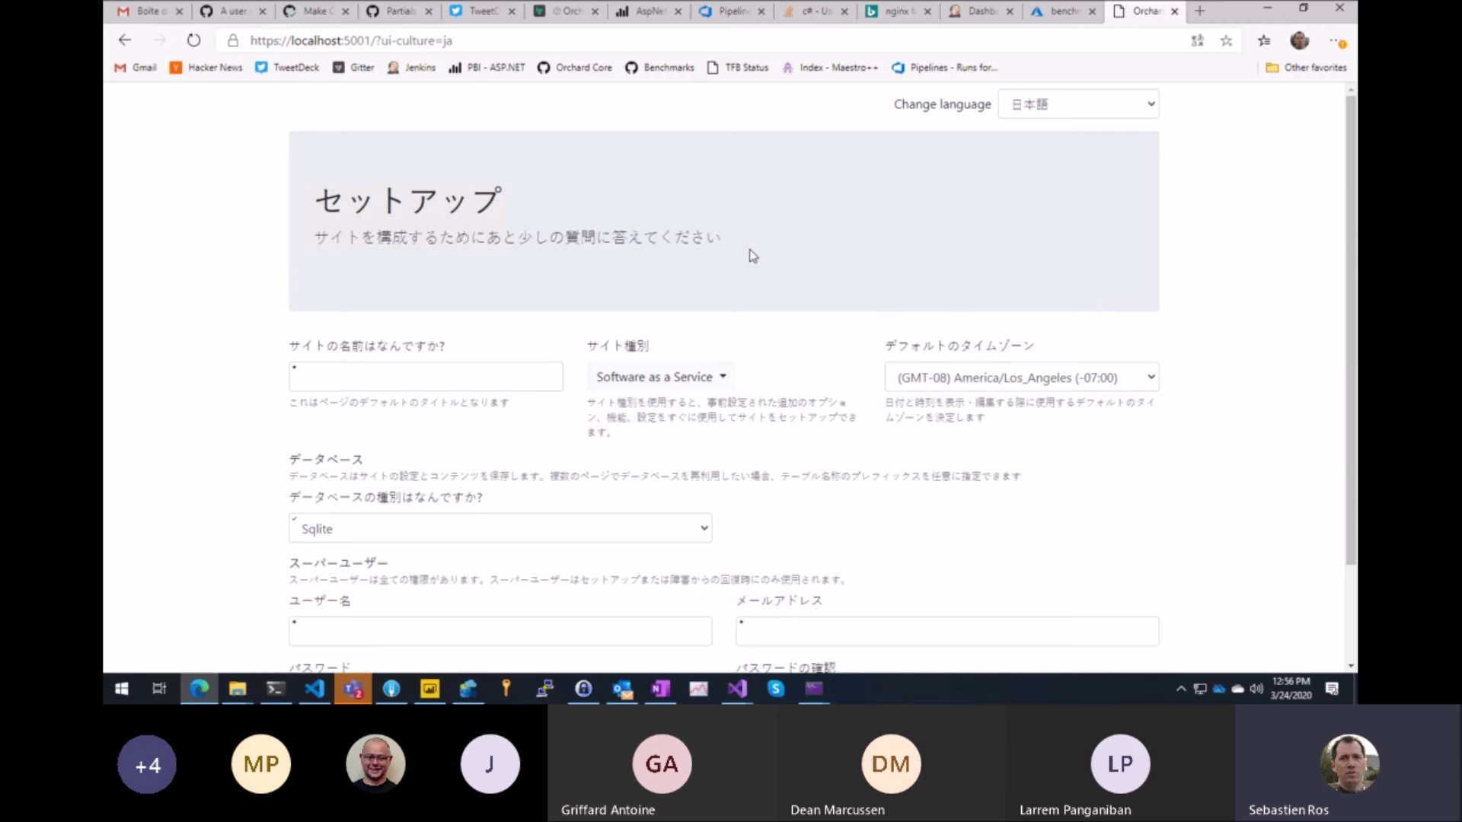
scroll(859, 305, "down", 2)
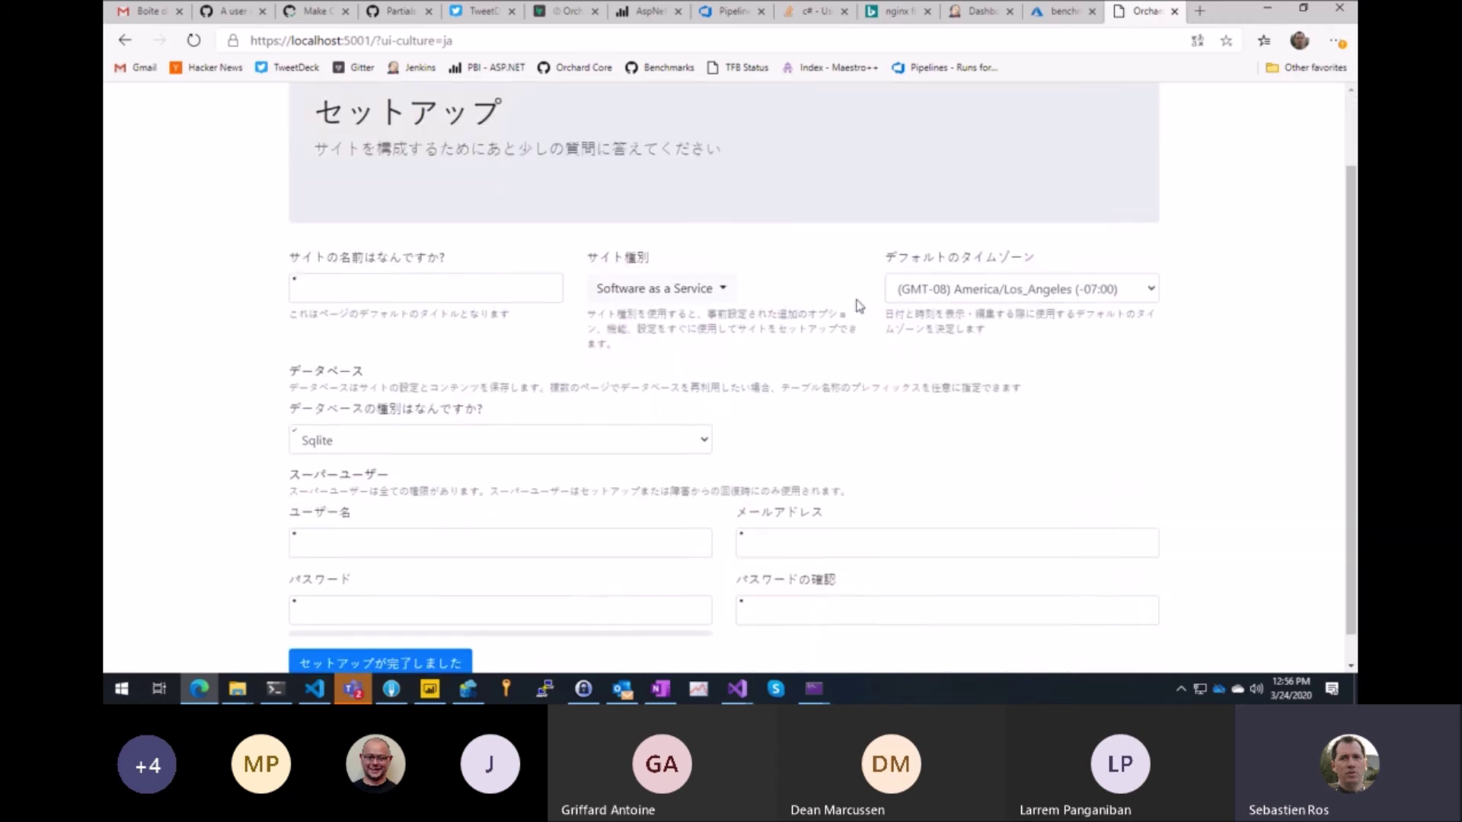
scroll(859, 304, "up", 2)
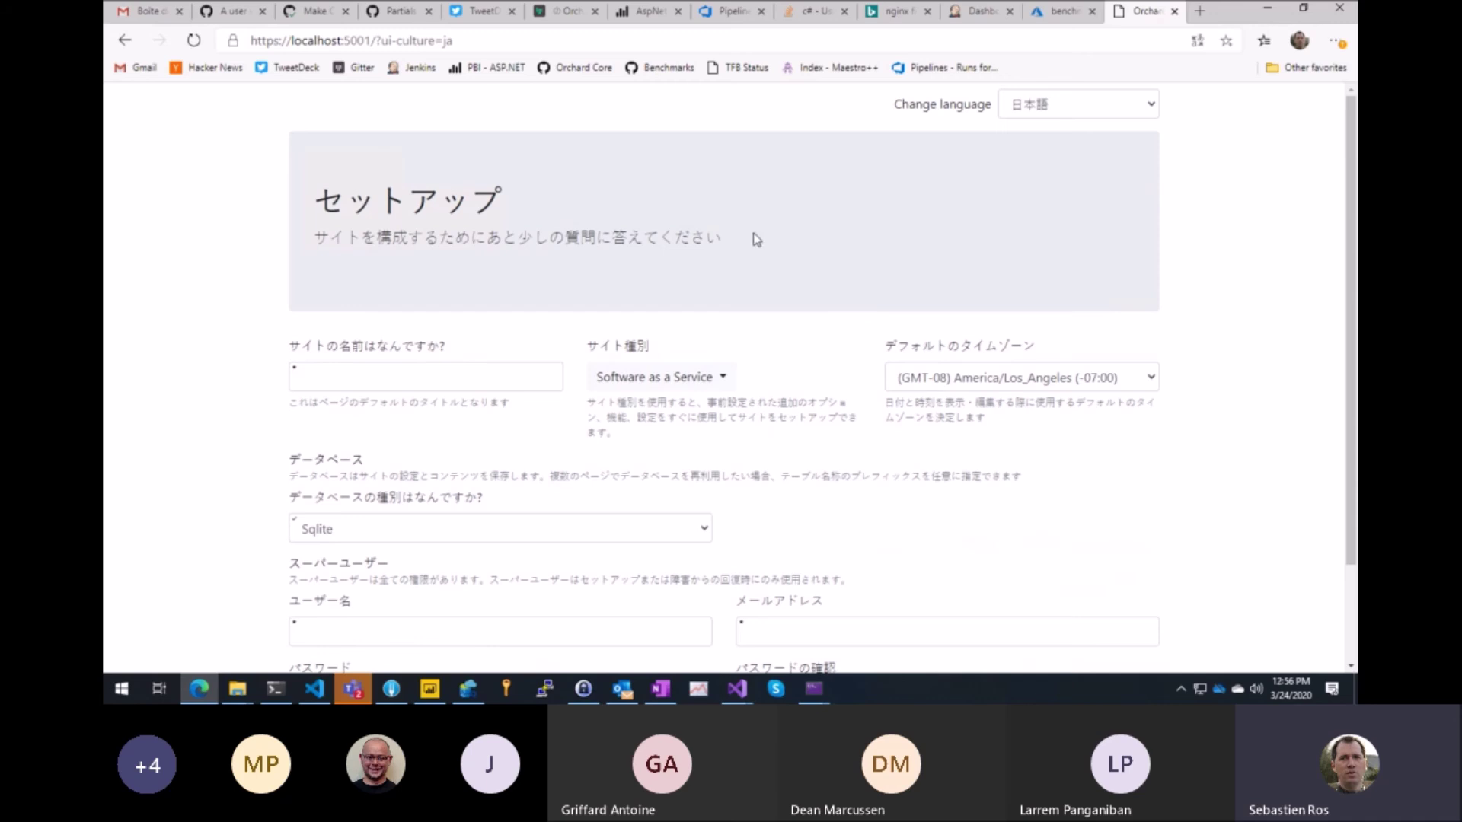
left_click_drag(753, 238, 536, 239)
left_click(792, 219)
- Open try.orchardcore.net in a new browser tab and review the form for creating a demo site, including its recipes
left_click(1200, 11)
type("t")
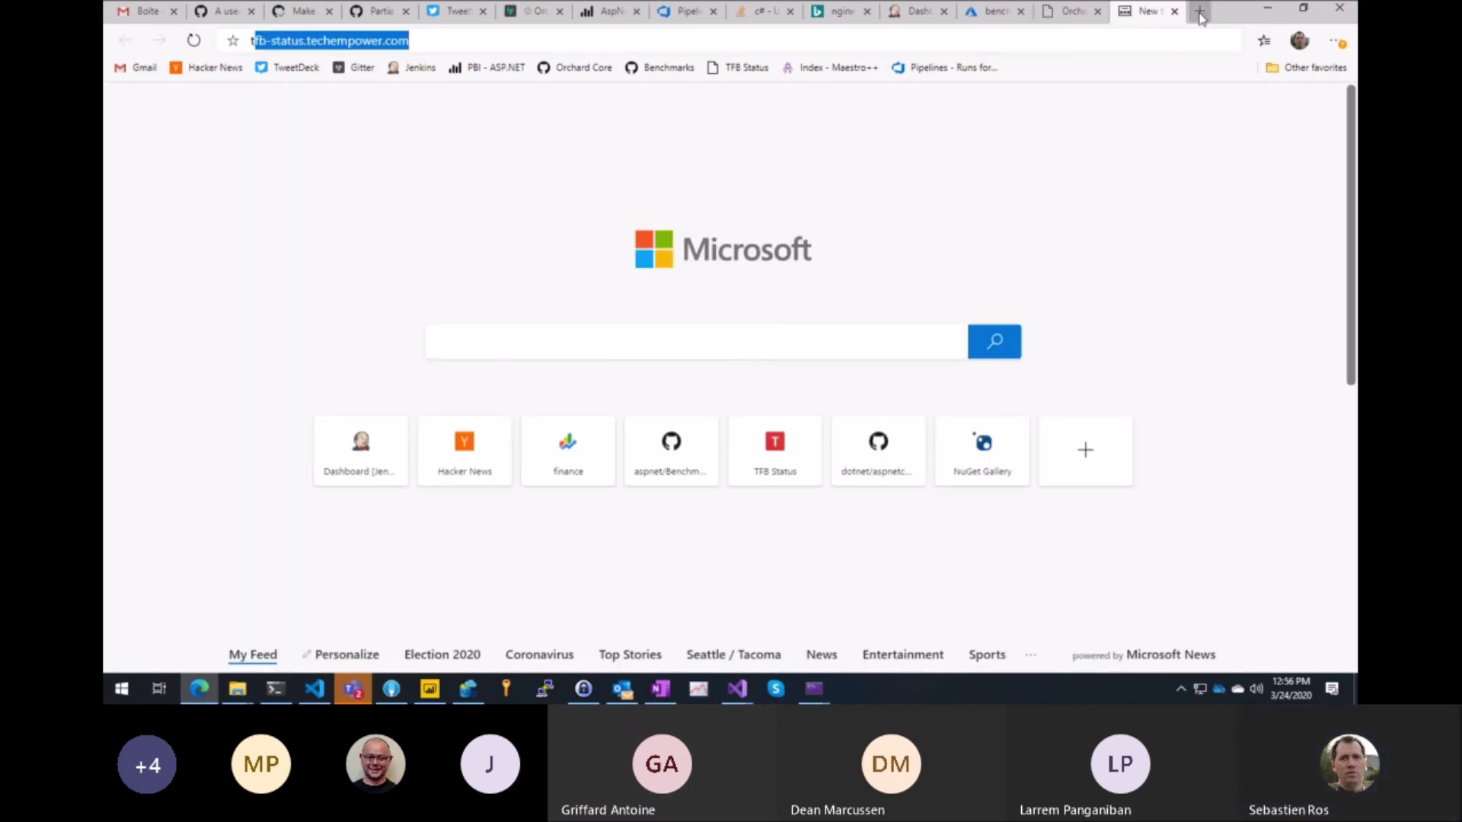
type("ry,orchard")
key("ctrl+shift+Left")
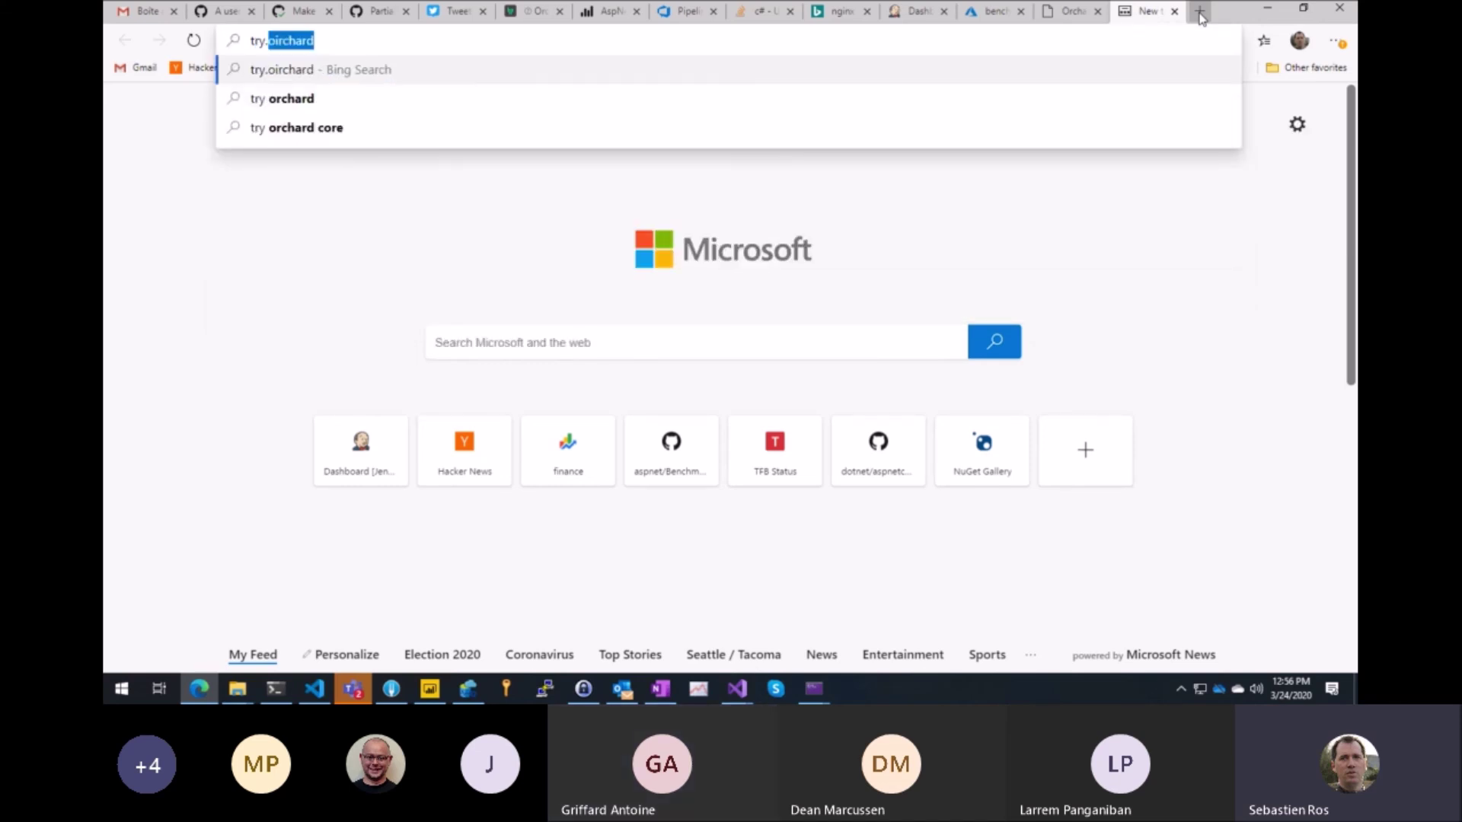
key("BackSpace")
key("BackSpace")
type(".orchard")
key("Return")
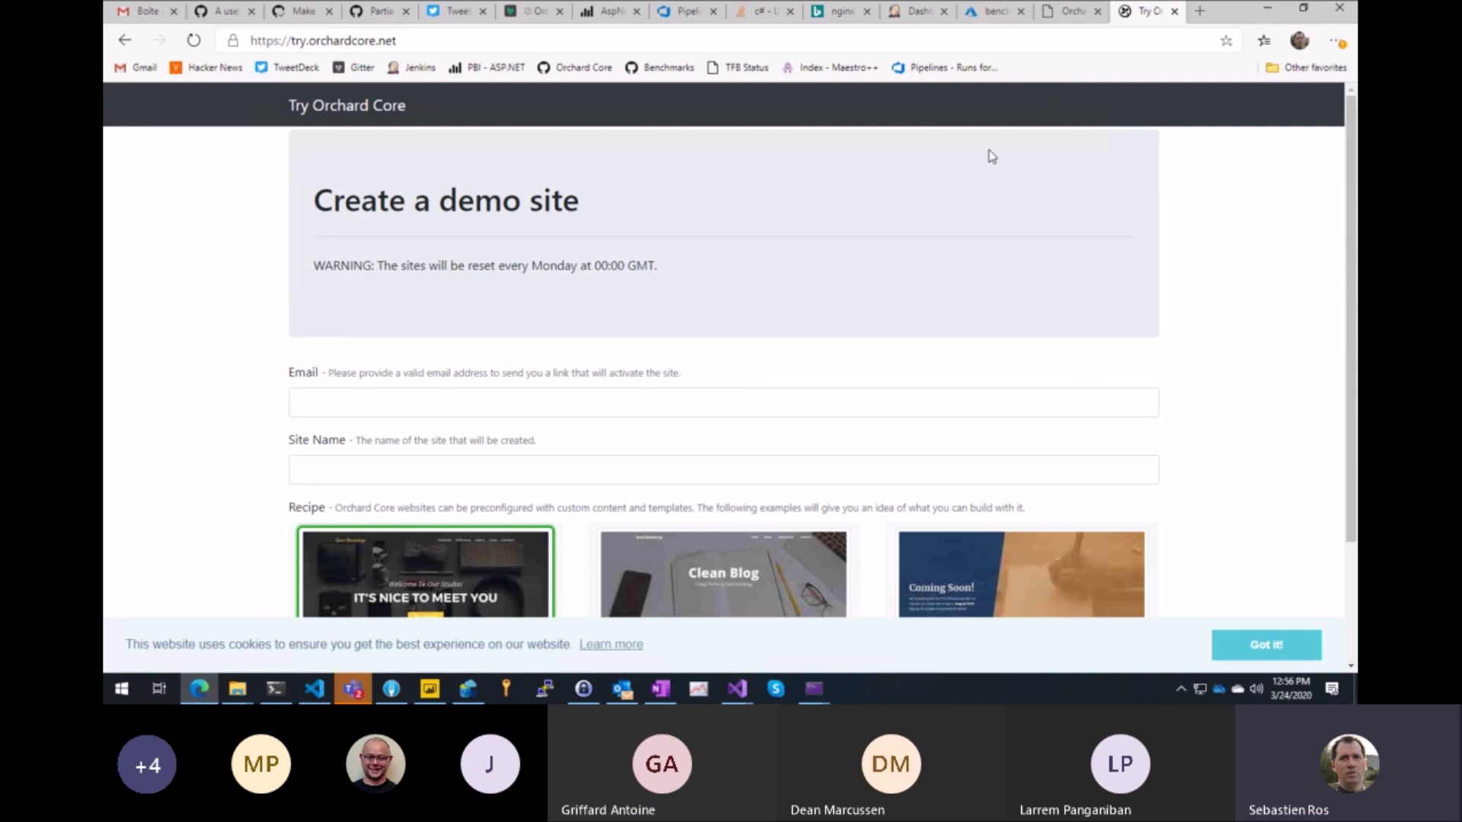
scroll(1031, 293, "down", 2)
scroll(1030, 296, "up", 2)
scroll(953, 316, "down", 2)
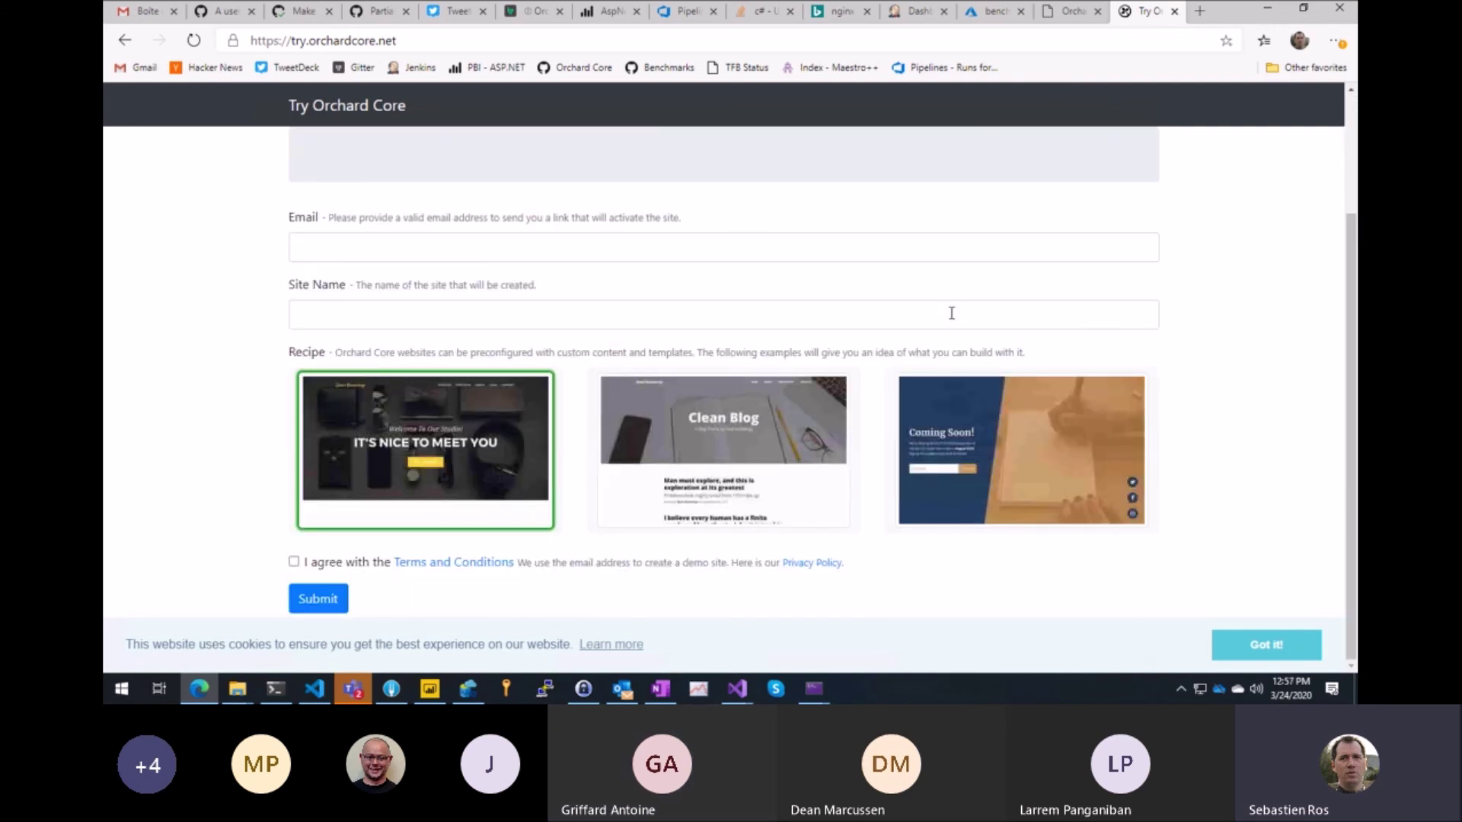